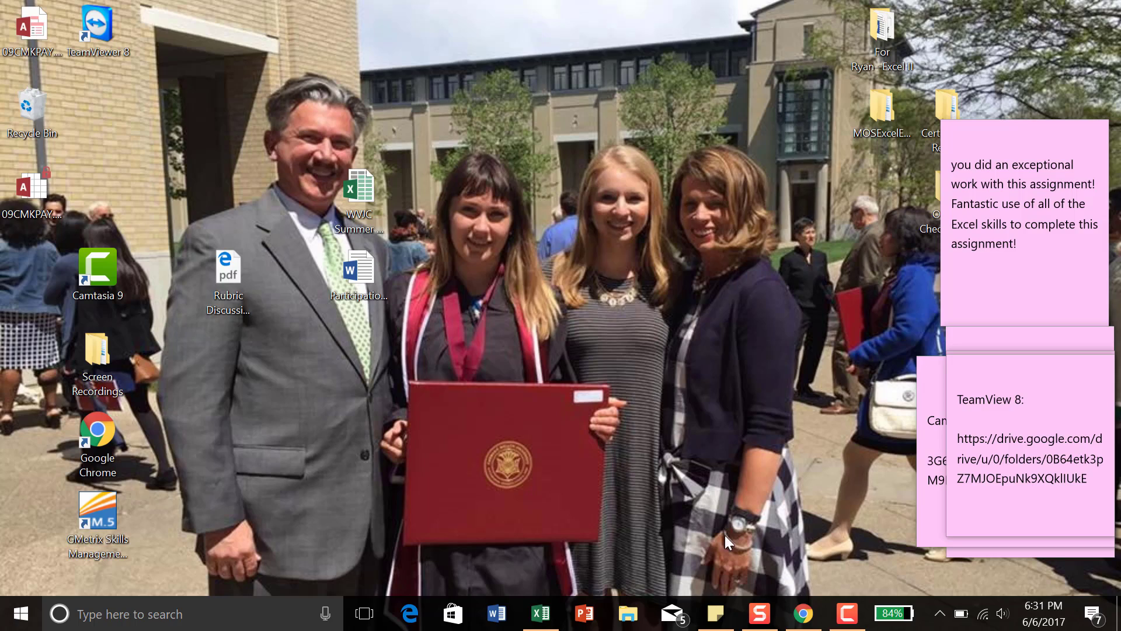
Step: Switch to the Lesson 4 Cumulative Project New Solution workbook in Excel and select cell A2 on the Employee Archive sheet
{"action": "left_click", "coordinate": [549, 619]}
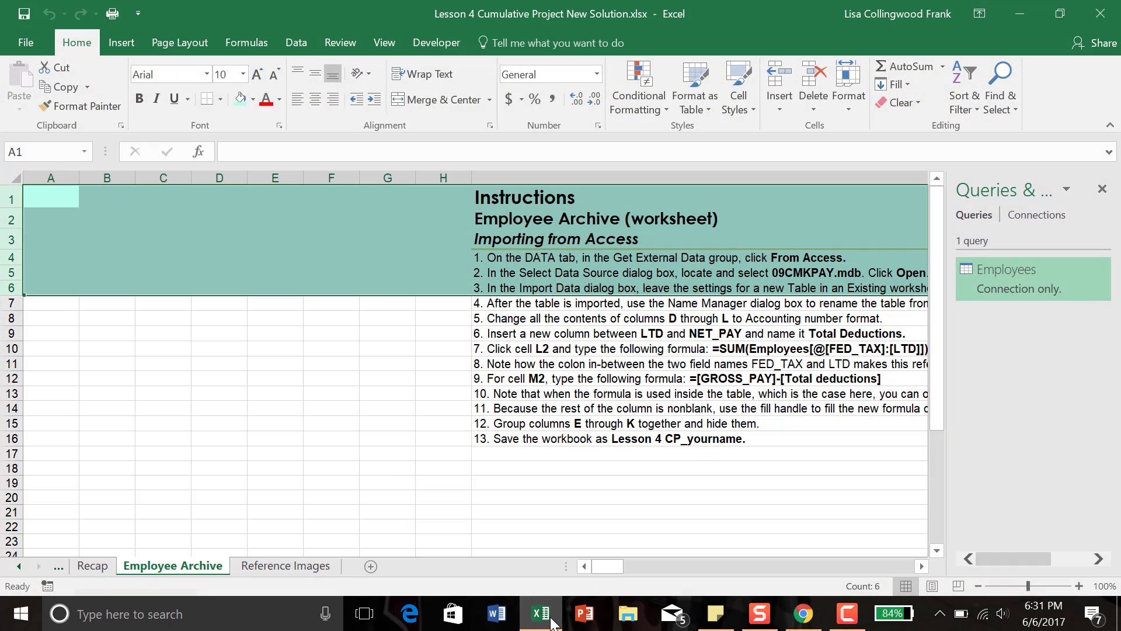
{"action": "left_click", "coordinate": [552, 620]}
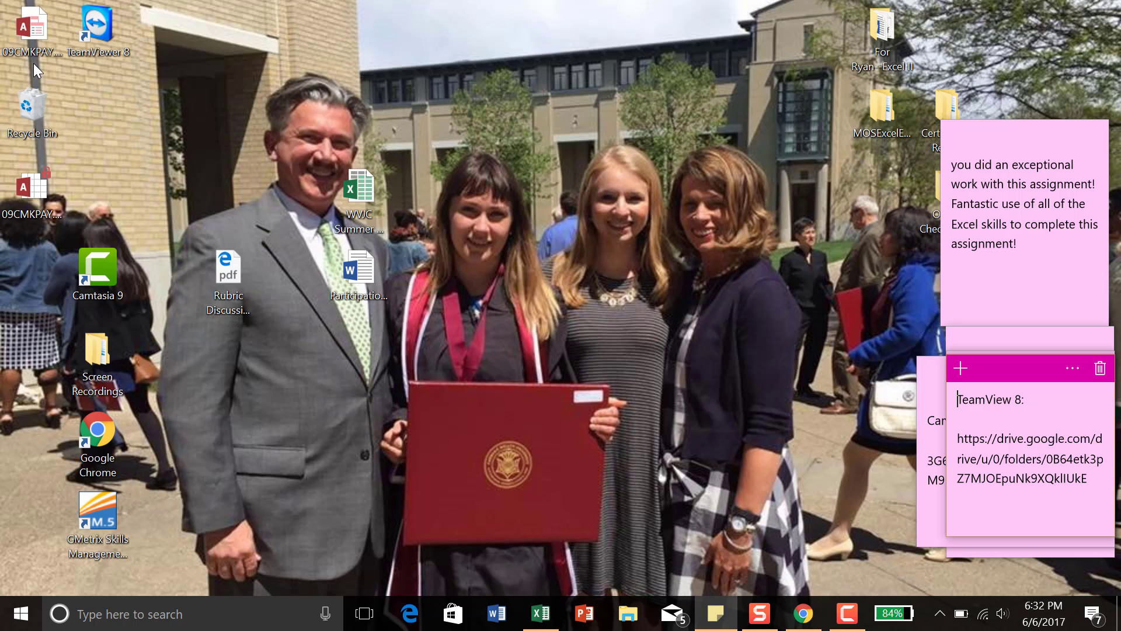
{"action": "left_click", "coordinate": [545, 613]}
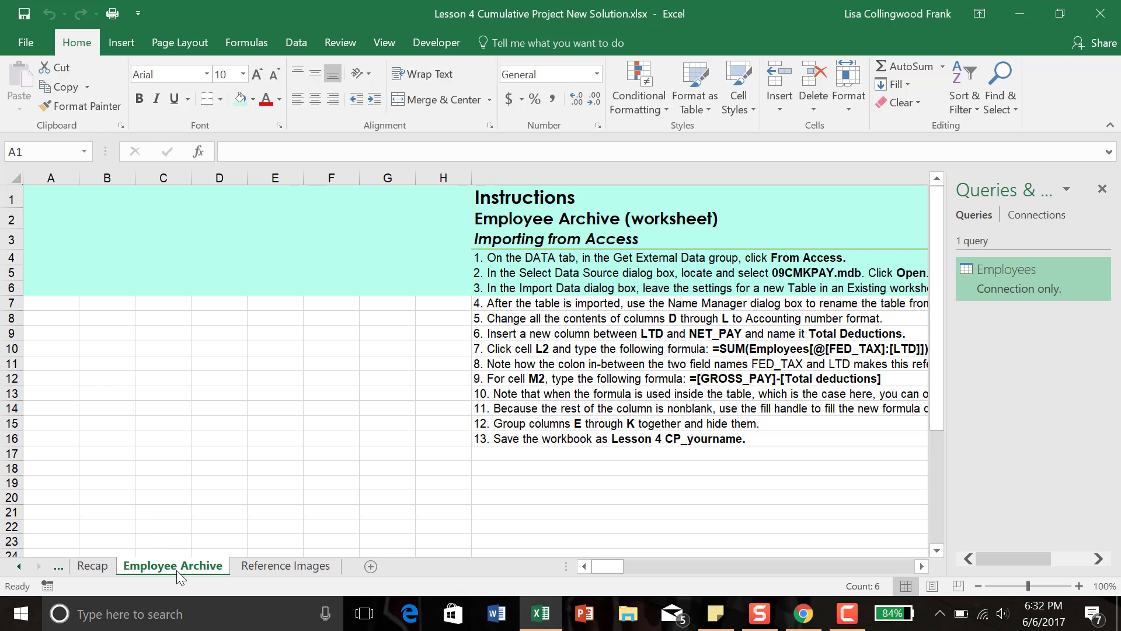
{"action": "left_click", "coordinate": [53, 210]}
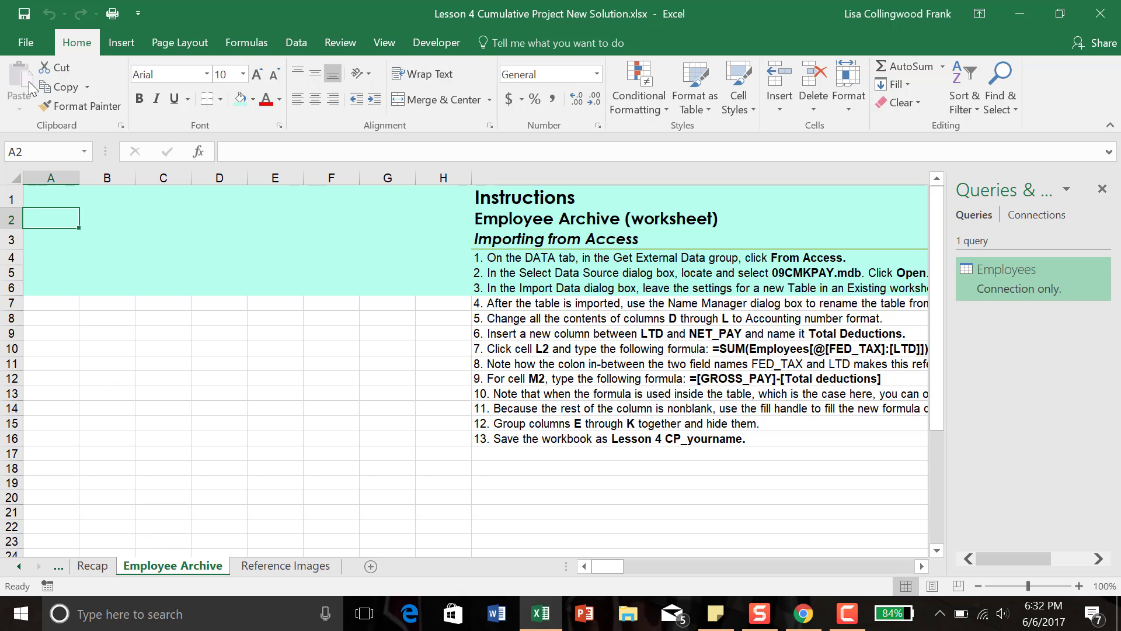
Step: Import the Employees table from the Access database 09CMKPAY.accdb on the Desktop and load it into the workbook
{"action": "left_click", "coordinate": [307, 45]}
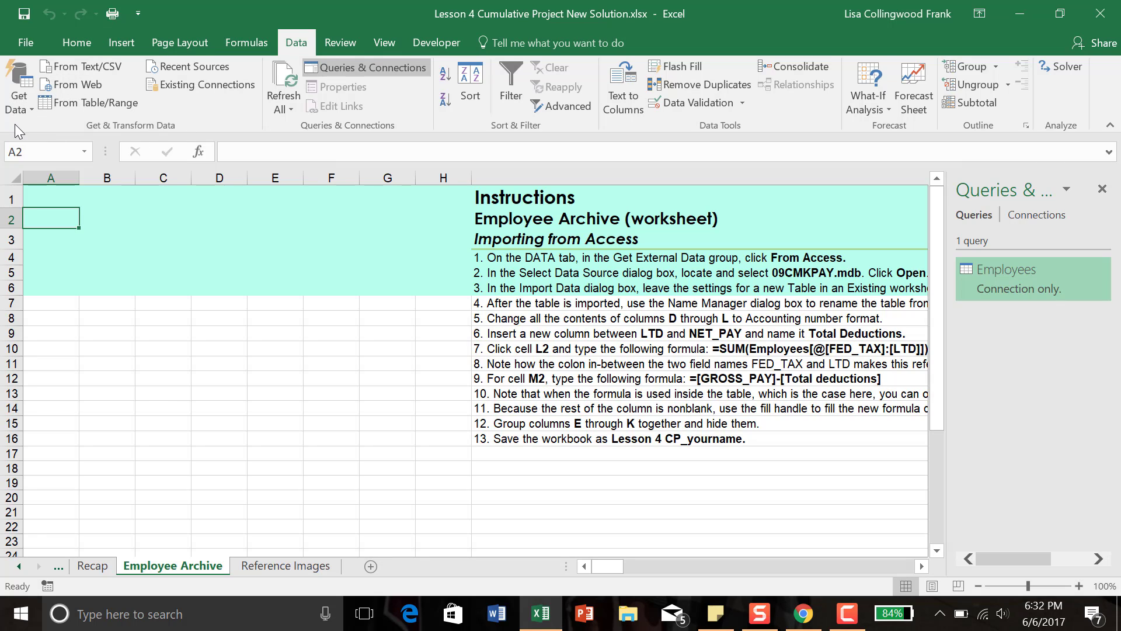
{"action": "left_click", "coordinate": [31, 111]}
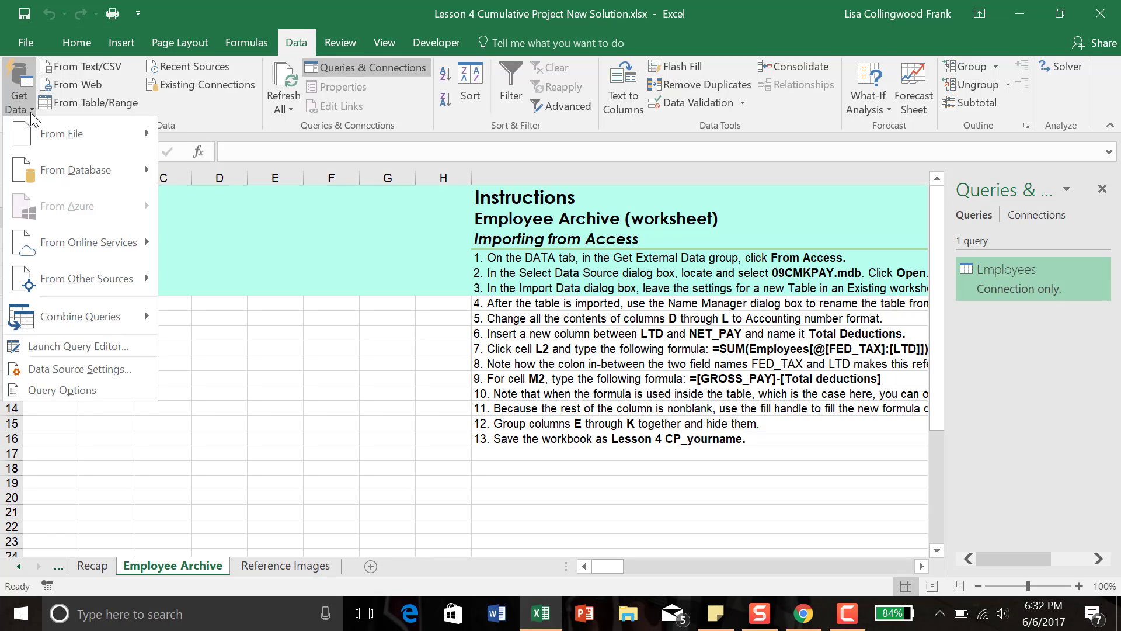
{"action": "mouse_move", "coordinate": [64, 165]}
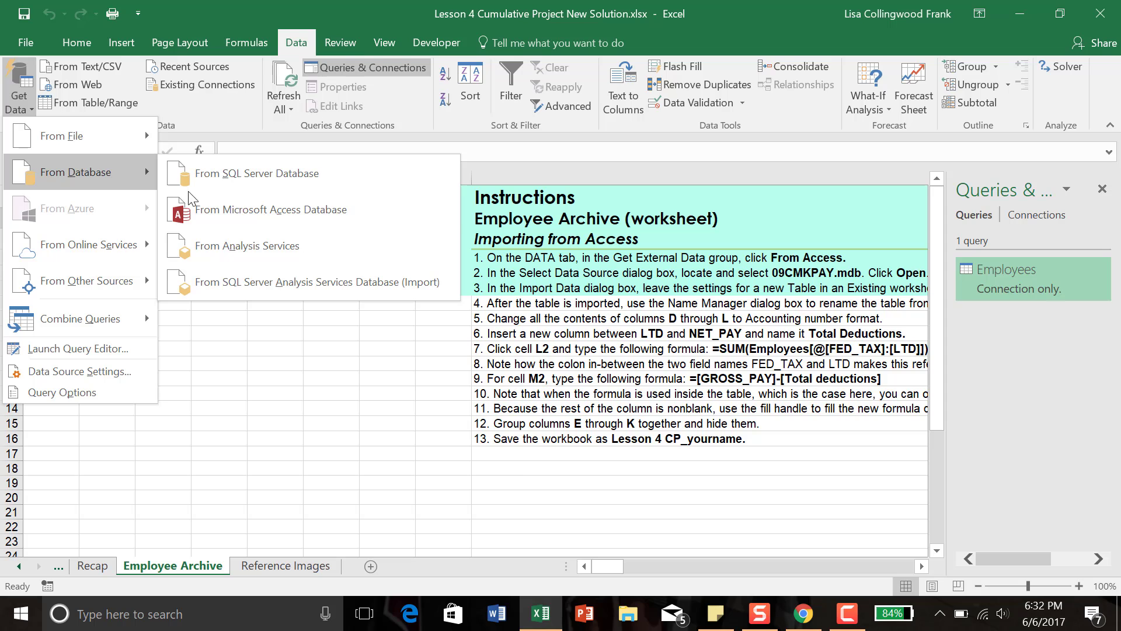
{"action": "left_click", "coordinate": [199, 209]}
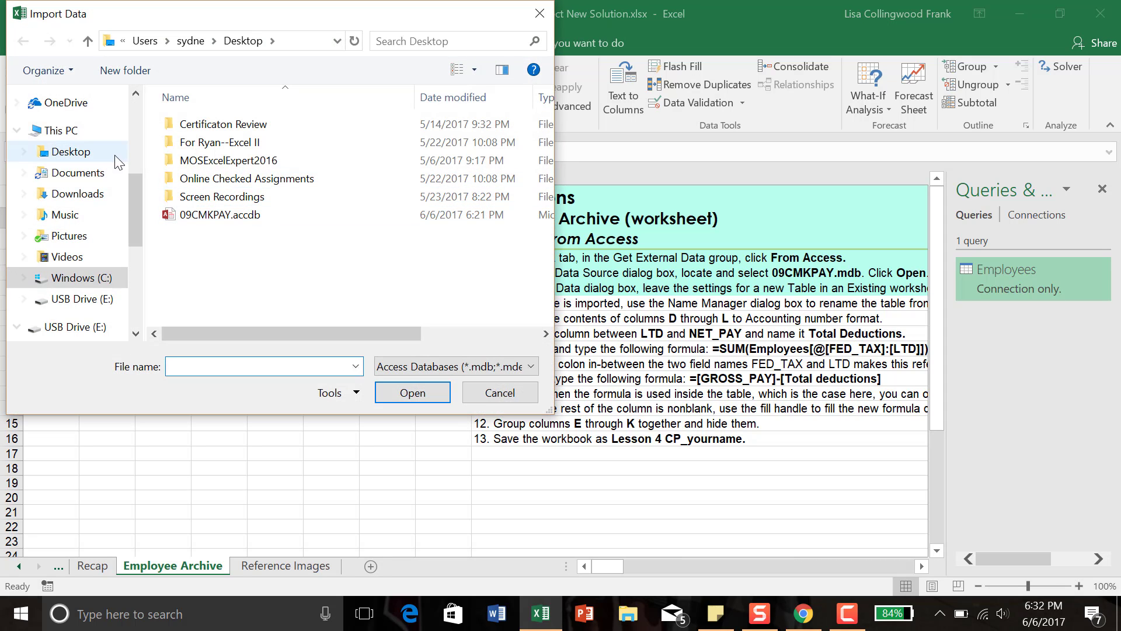
{"action": "left_click", "coordinate": [79, 153]}
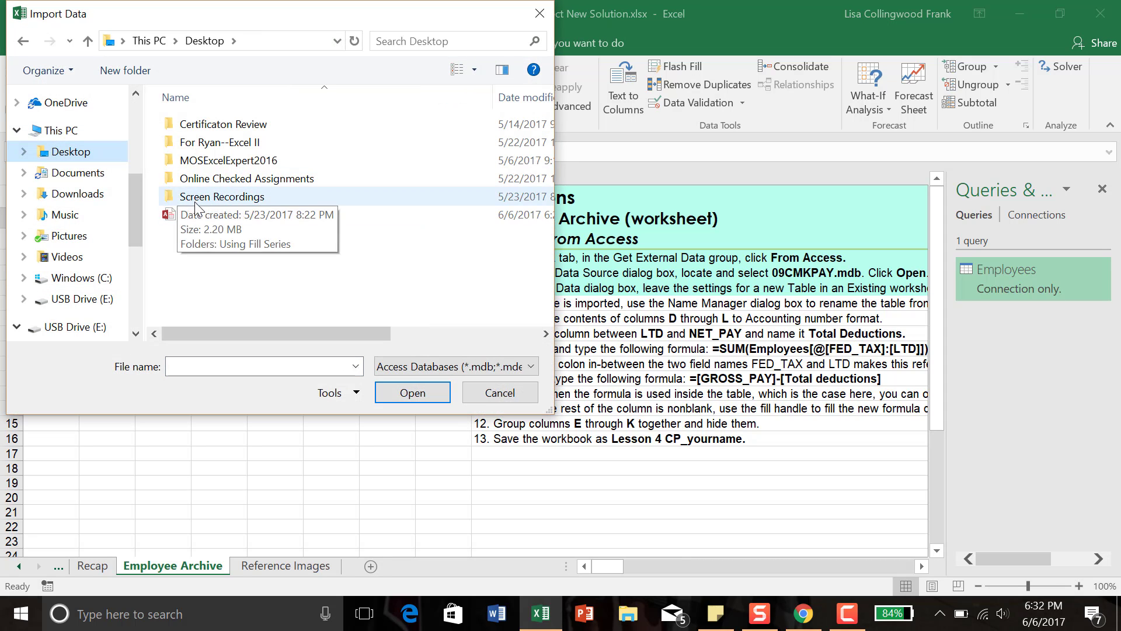
{"action": "left_click", "coordinate": [182, 216]}
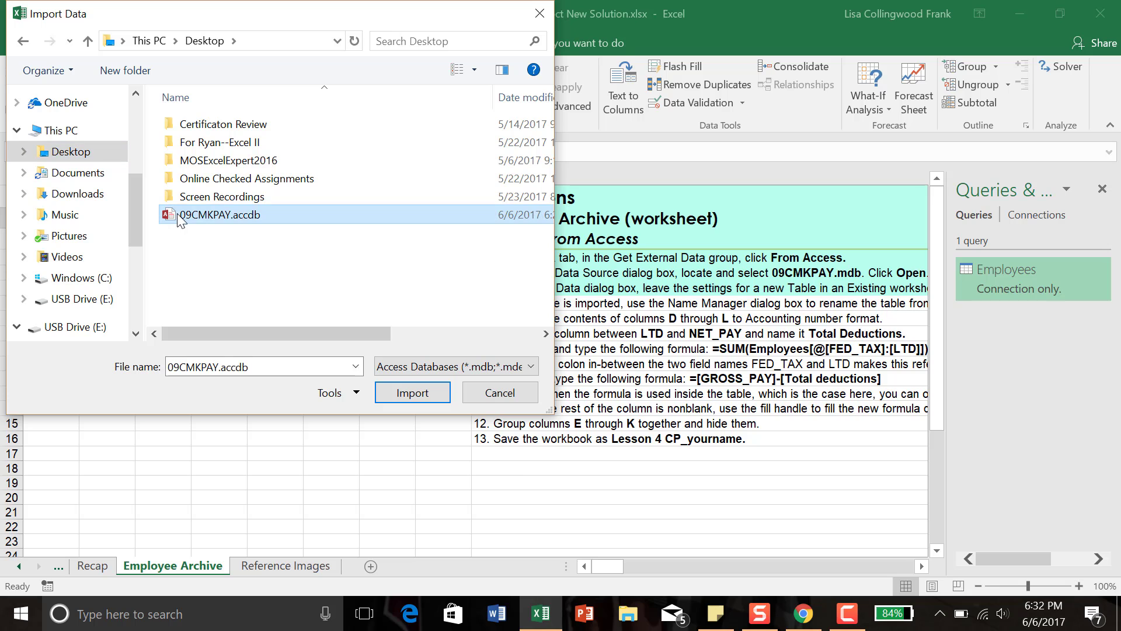
{"action": "left_click", "coordinate": [415, 394]}
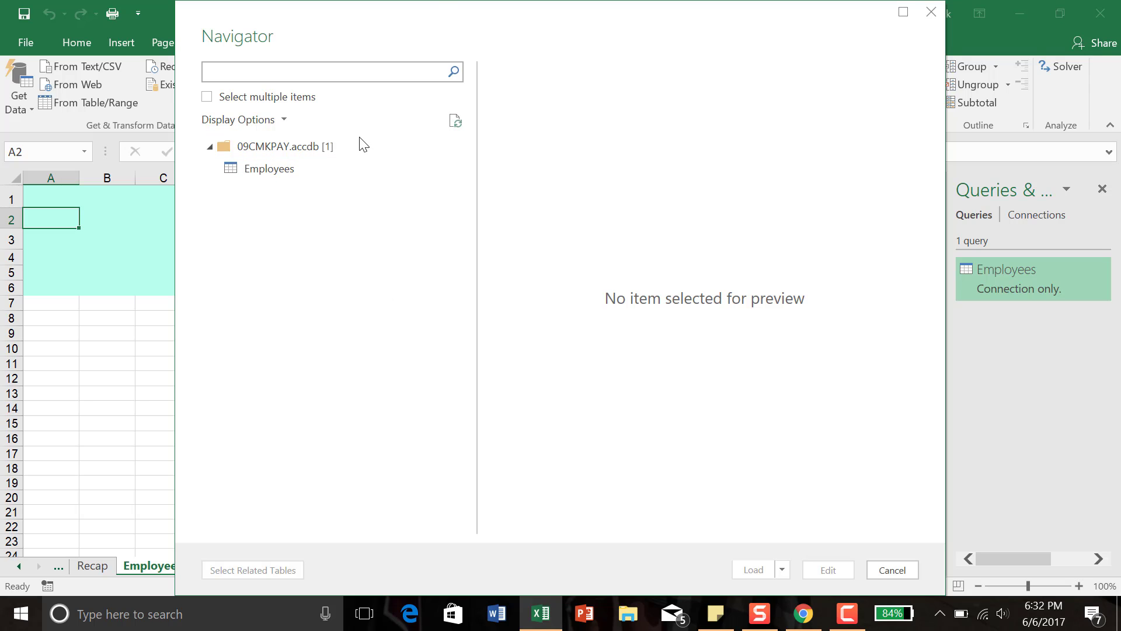
{"action": "left_click", "coordinate": [318, 171]}
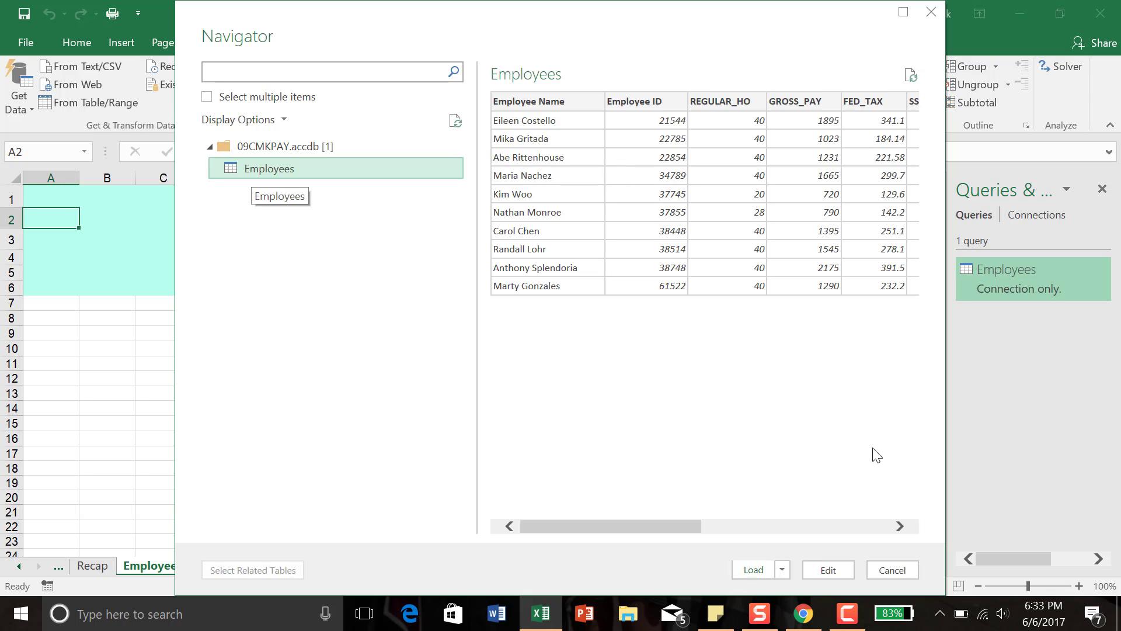
{"action": "left_click", "coordinate": [751, 572]}
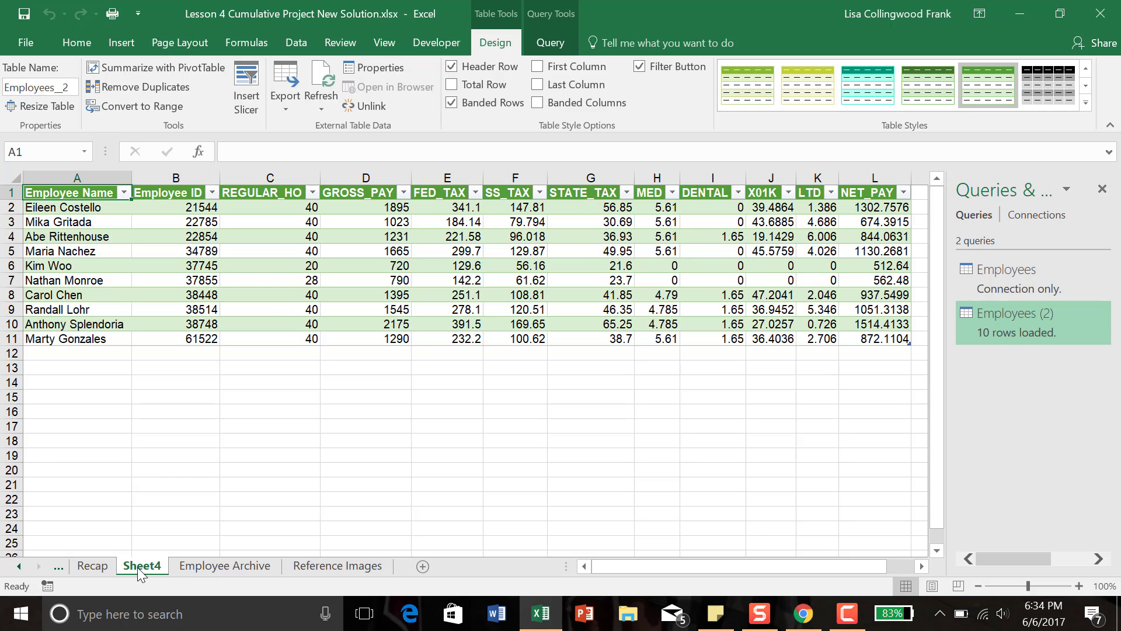
Step: View the sort and filter options of the GROSS_PAY column in the imported table
{"action": "left_click", "coordinate": [127, 231]}
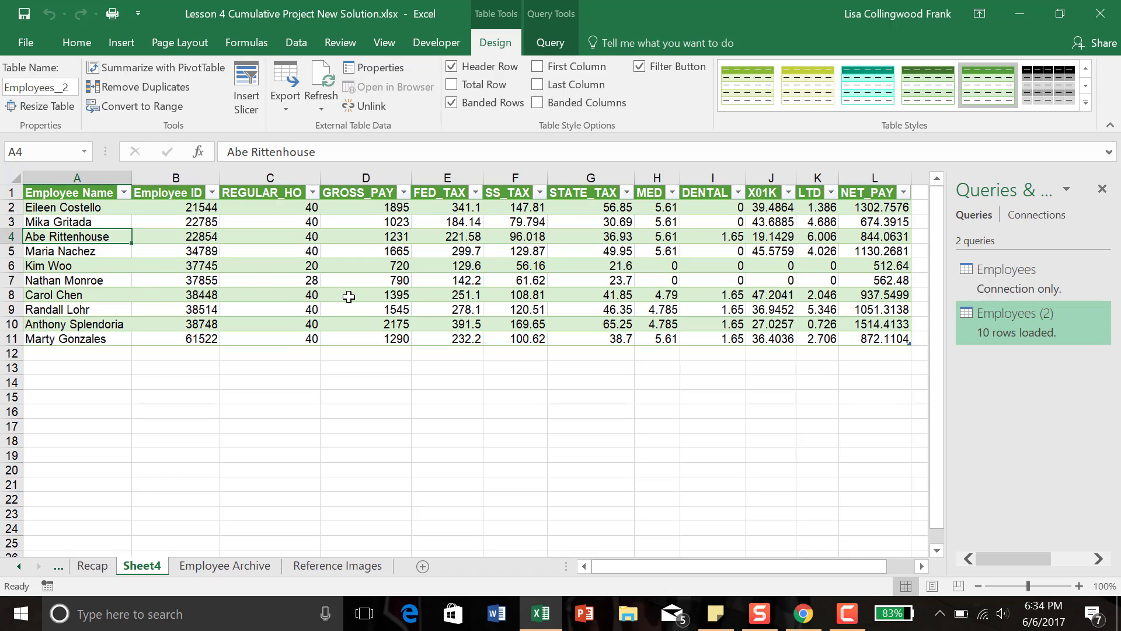
{"action": "left_click", "coordinate": [405, 193]}
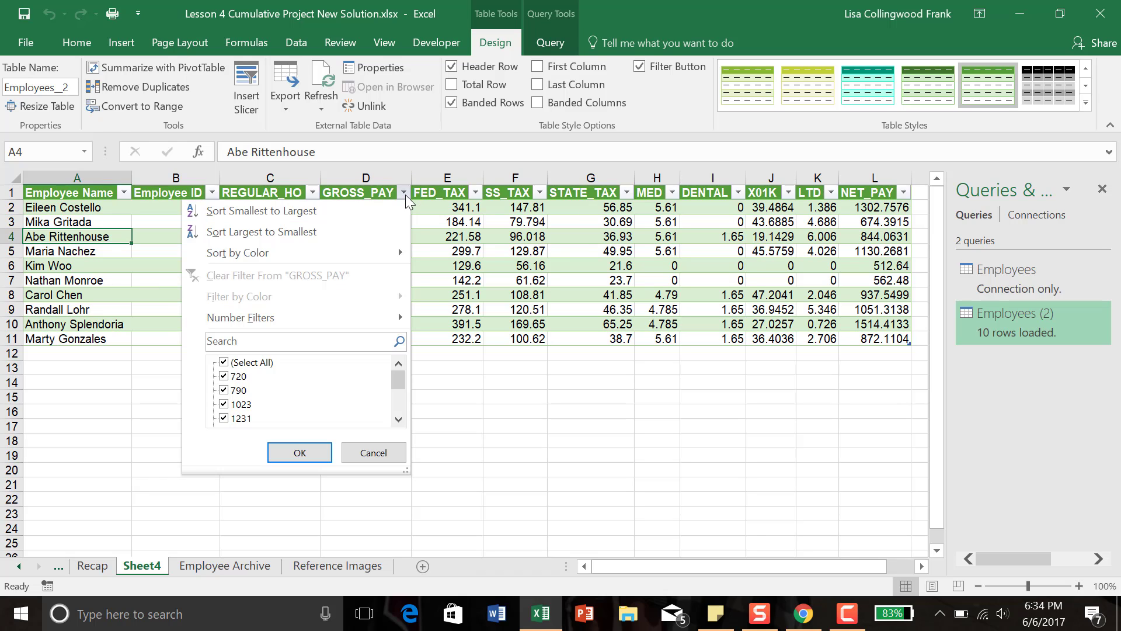
{"action": "left_click", "coordinate": [405, 194]}
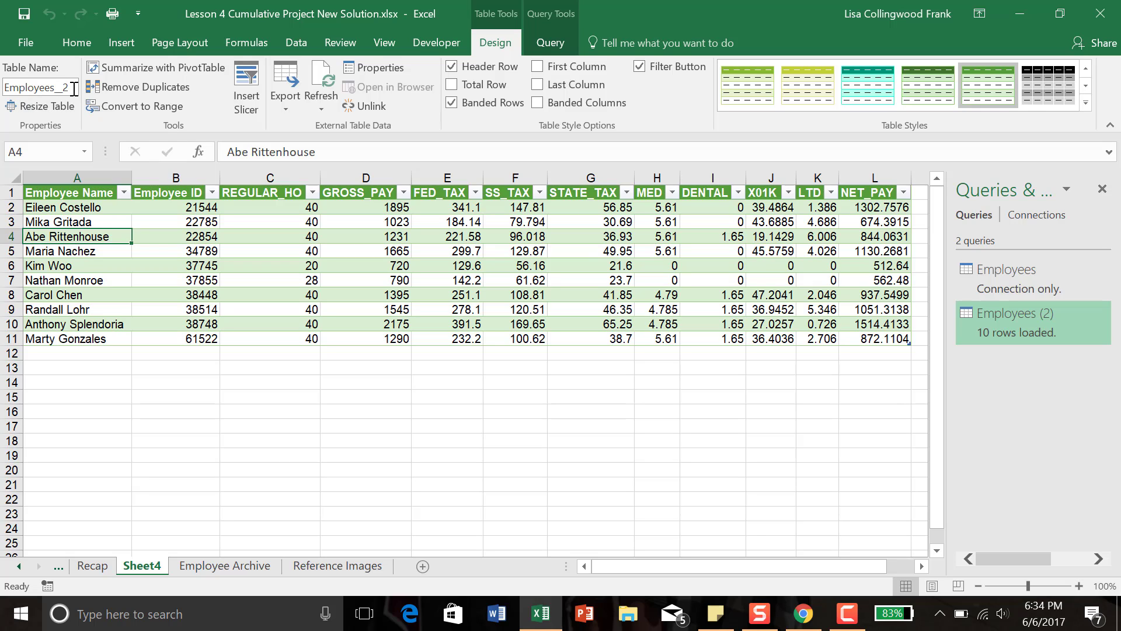
Step: Rename the imported table as Employees
{"action": "left_click_drag", "start_coordinate": [72, 88], "coordinate": [5, 88]}
{"action": "double_click", "coordinate": [22, 87]}
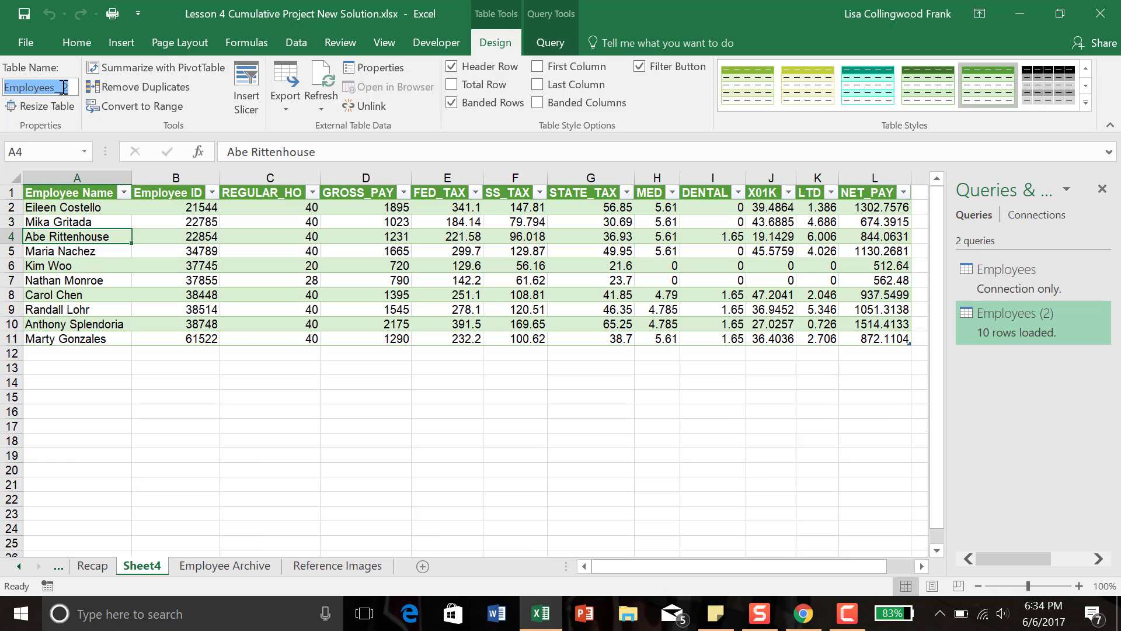
{"action": "type", "text": "Employeer"}
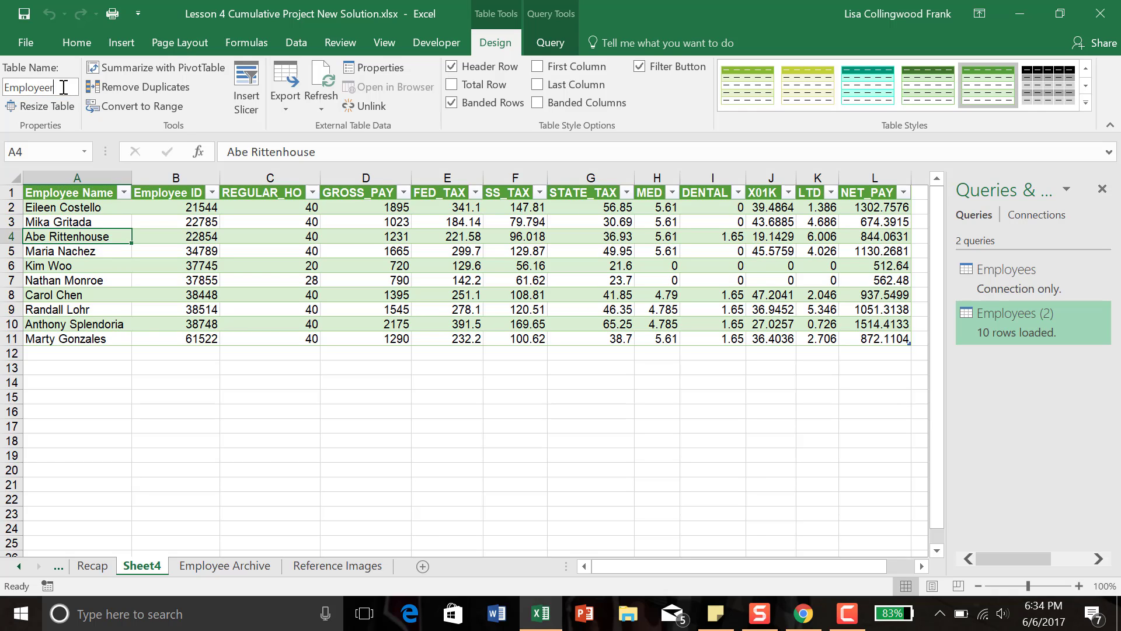
{"action": "key", "text": "BackSpace"}
{"action": "type", "text": "s"}
{"action": "key", "text": "Return"}
{"action": "left_click", "coordinate": [167, 235]}
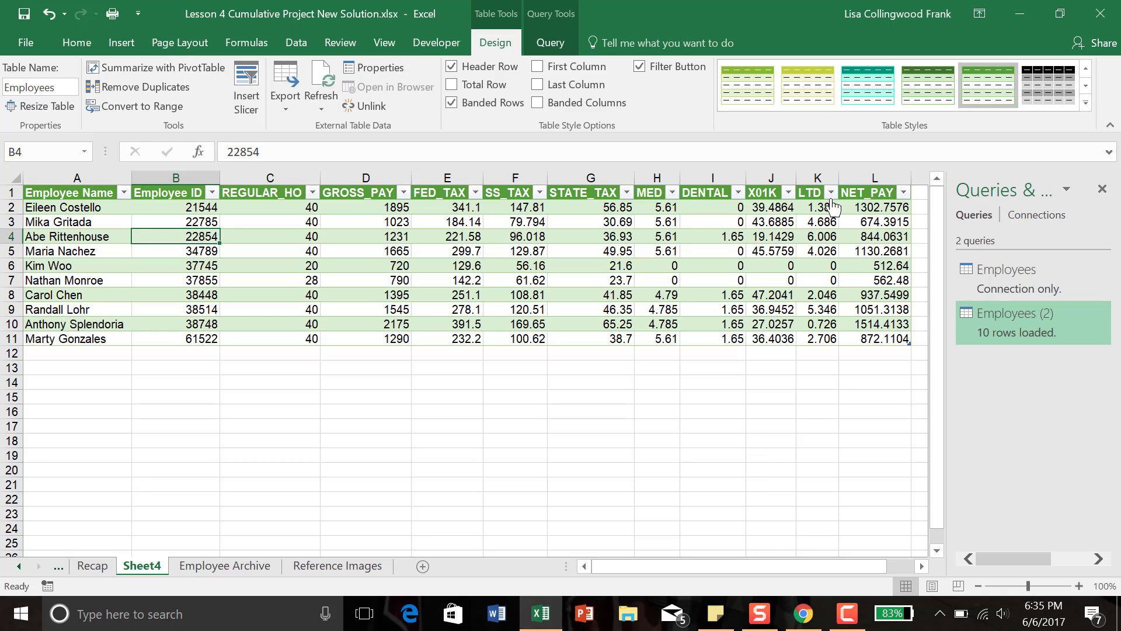
Step: Insert a new table column between LTD and NET_PAY and name it Total Deductions
{"action": "left_click", "coordinate": [851, 195]}
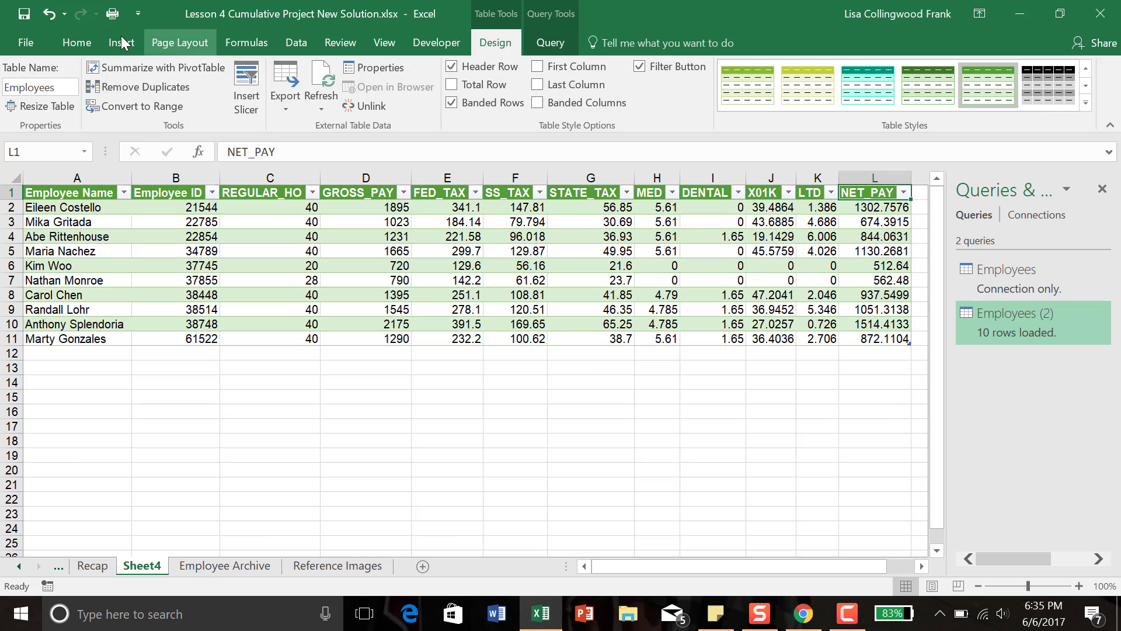
{"action": "left_click", "coordinate": [77, 43]}
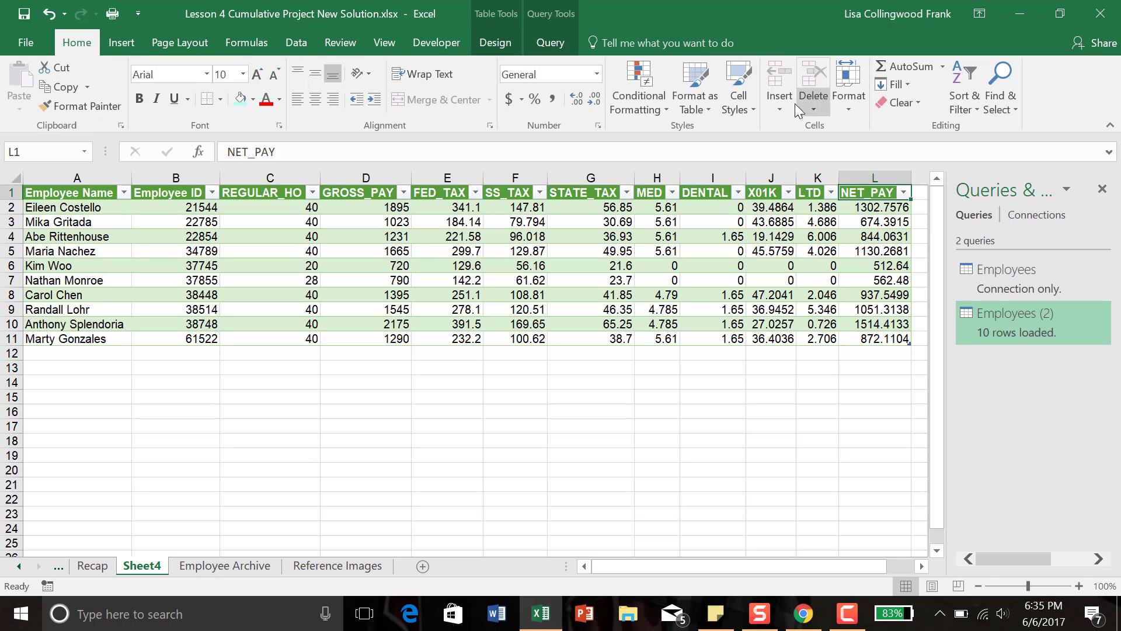
{"action": "left_click", "coordinate": [779, 99]}
{"action": "left_click", "coordinate": [797, 171]}
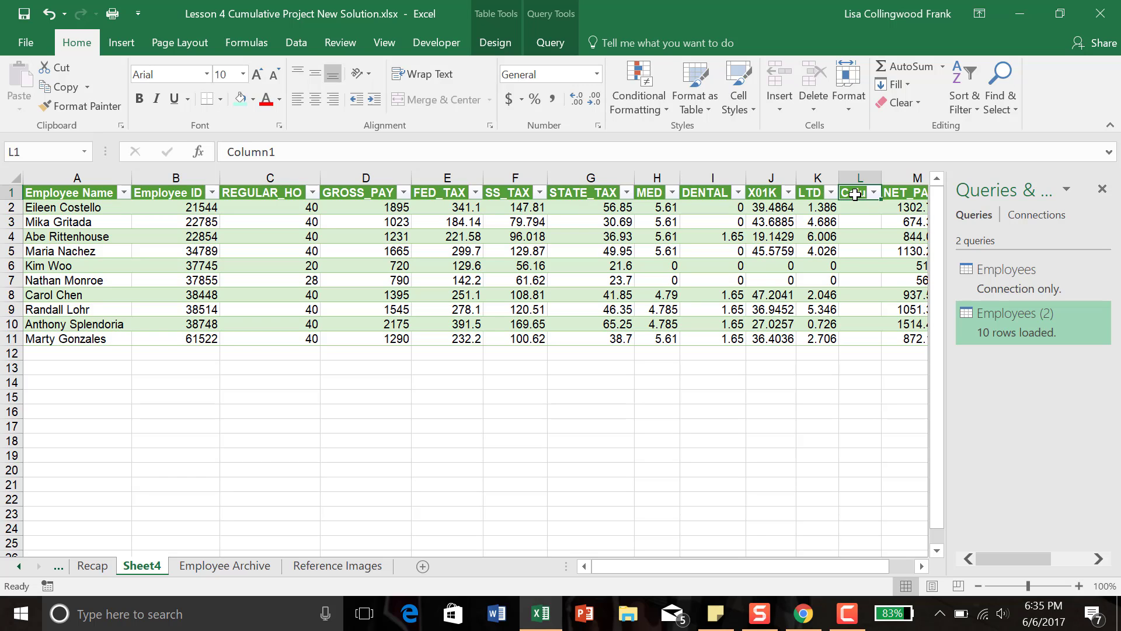
{"action": "type", "text": "Tota"}
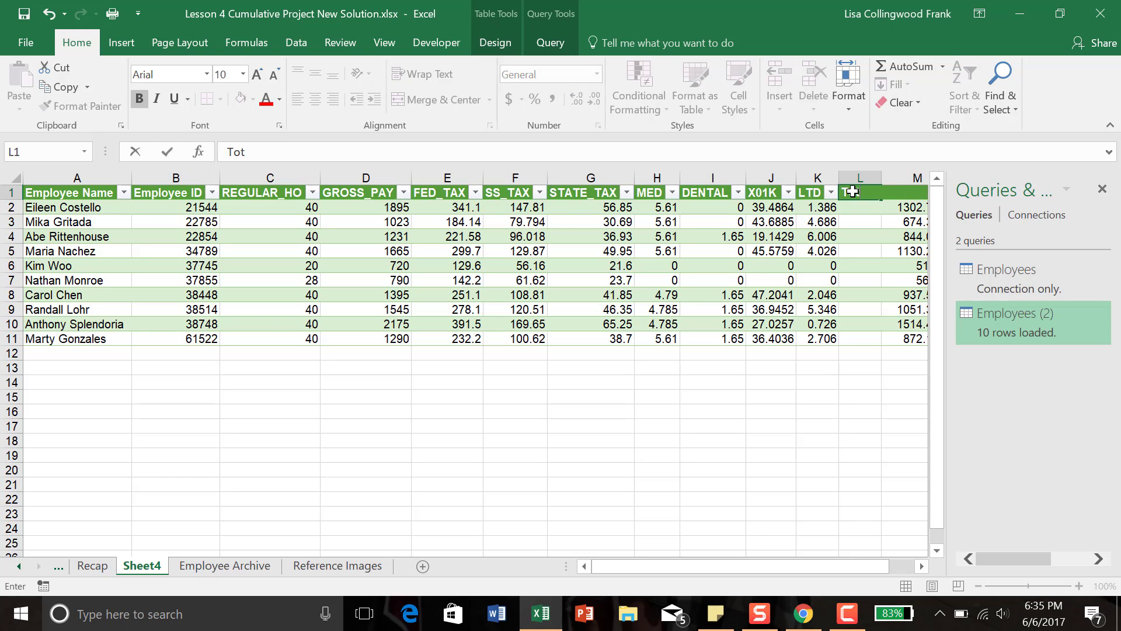
{"action": "type", "text": "ductions"}
{"action": "key", "text": "Return"}
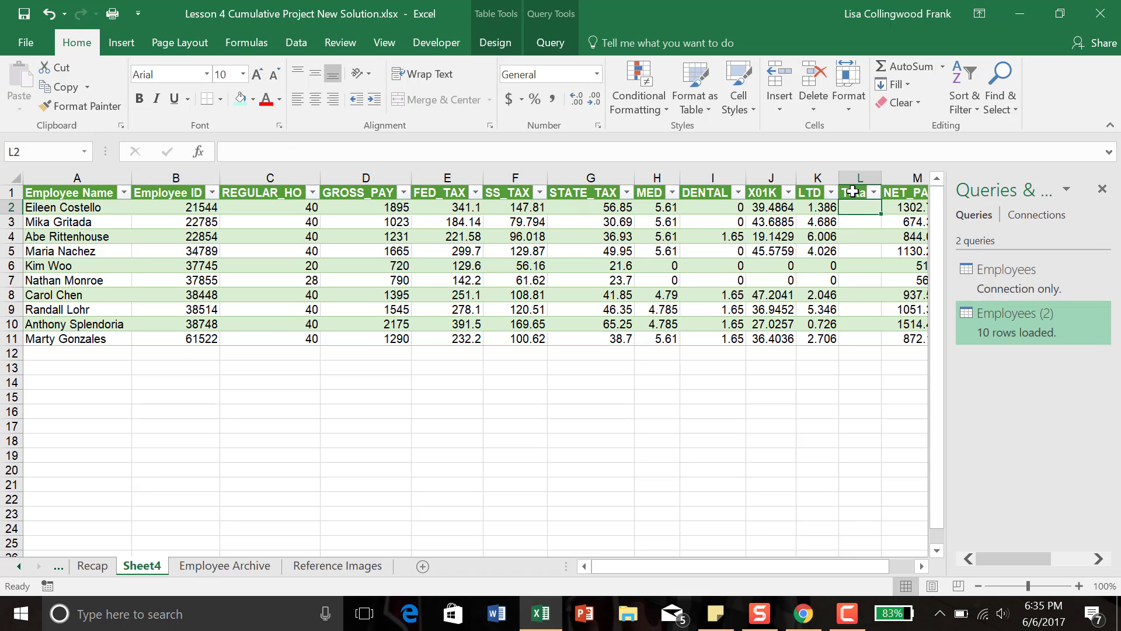
{"action": "left_click", "coordinate": [853, 193]}
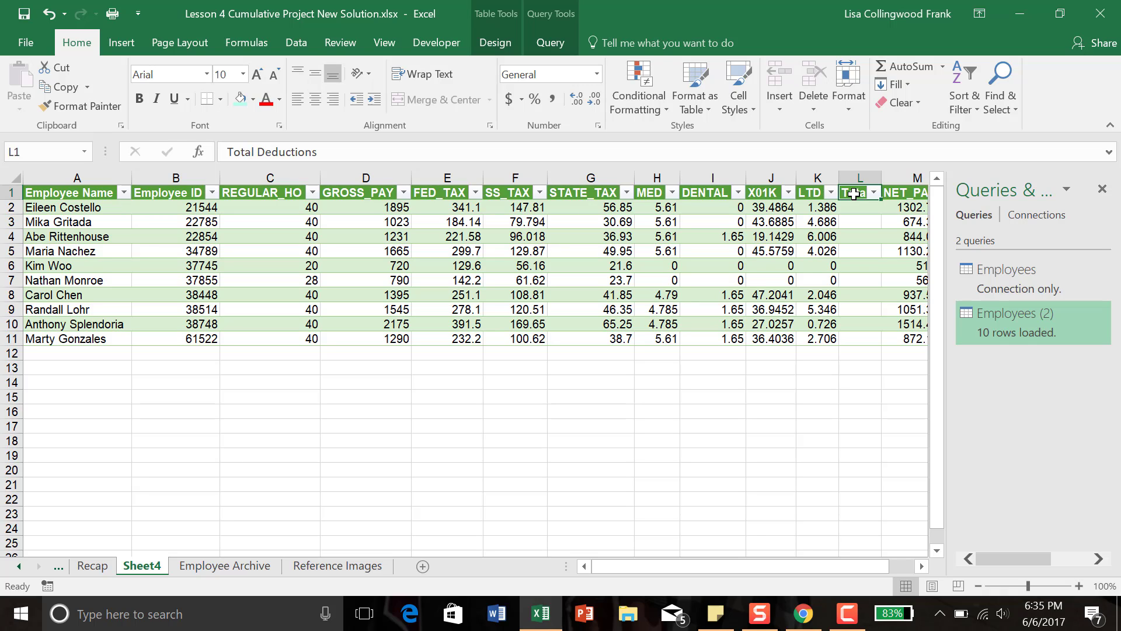
Step: Enter the formula =SUM(Employees[@[FED_TAX]:[LTD]]) in L2, the first data cell of the Total Deductions column
{"action": "left_click", "coordinate": [851, 206]}
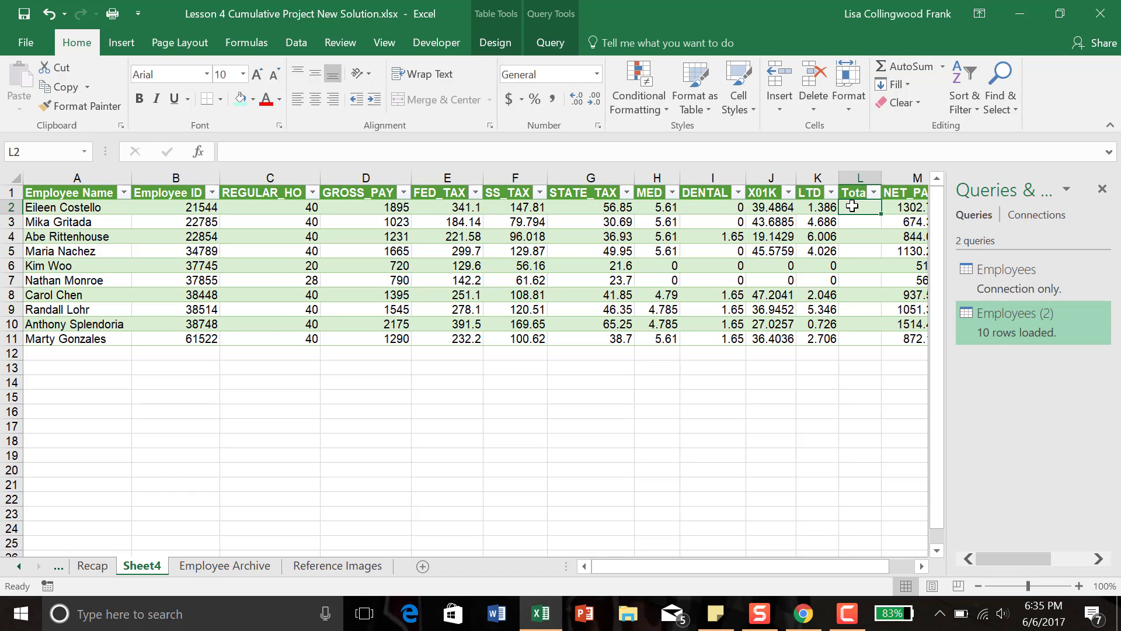
{"action": "type", "text": "=sum"}
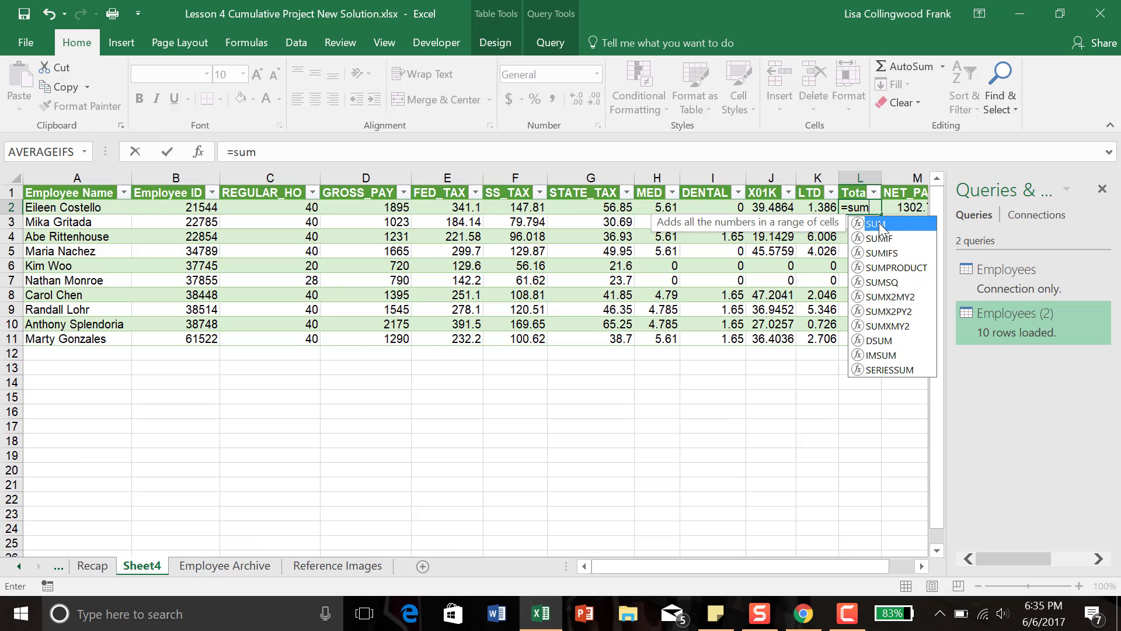
{"action": "double_click", "coordinate": [880, 228]}
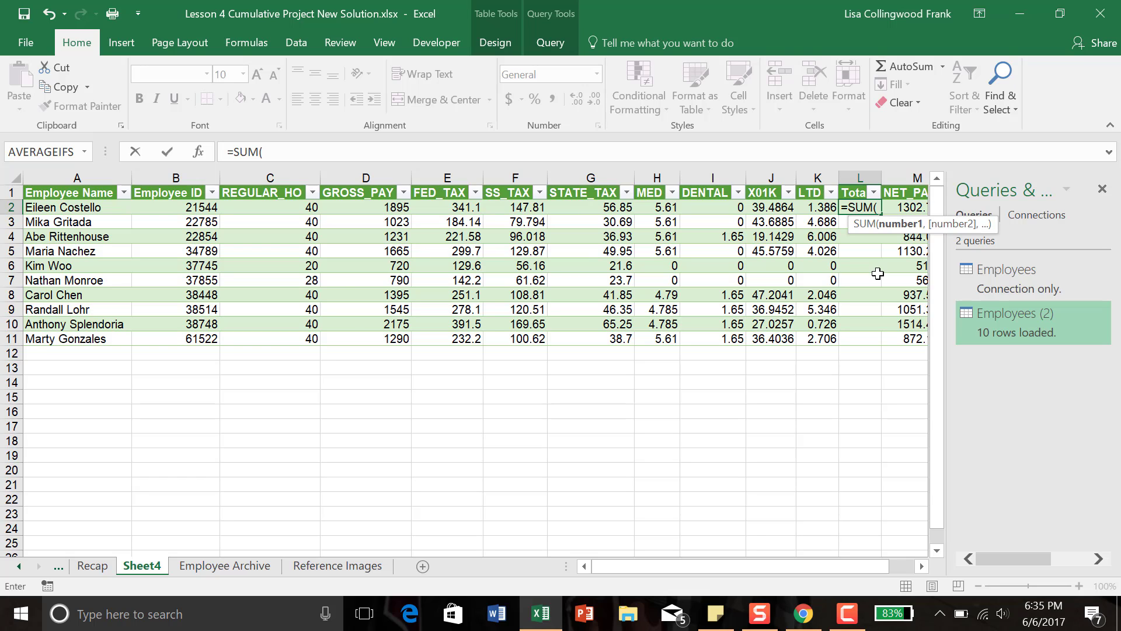
{"action": "type", "text": "e"}
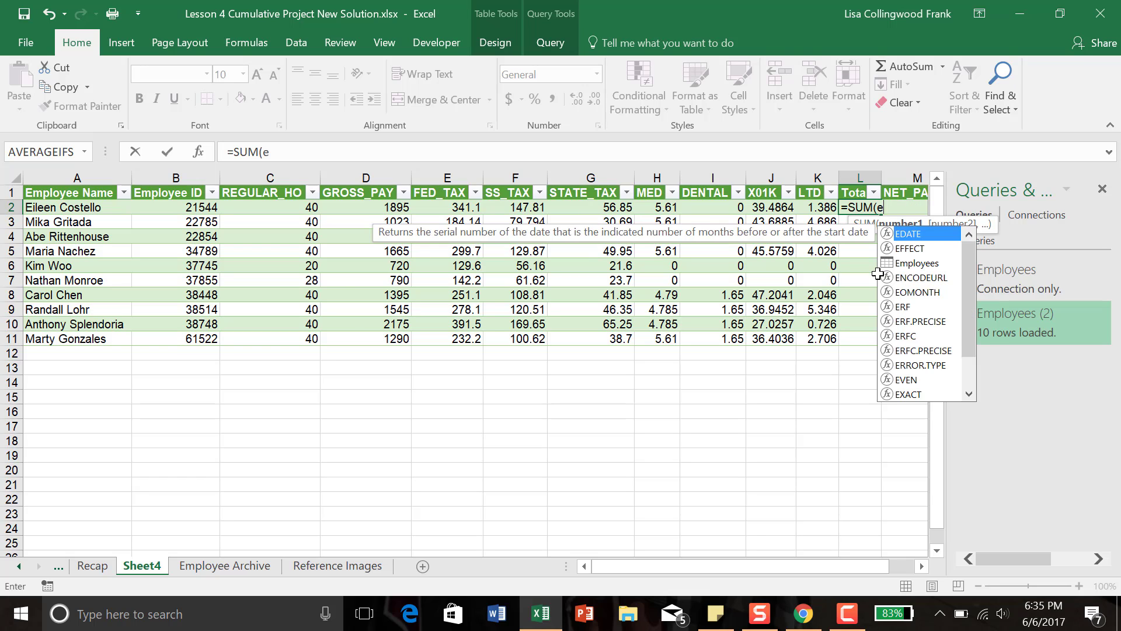
{"action": "type", "text": "mp"}
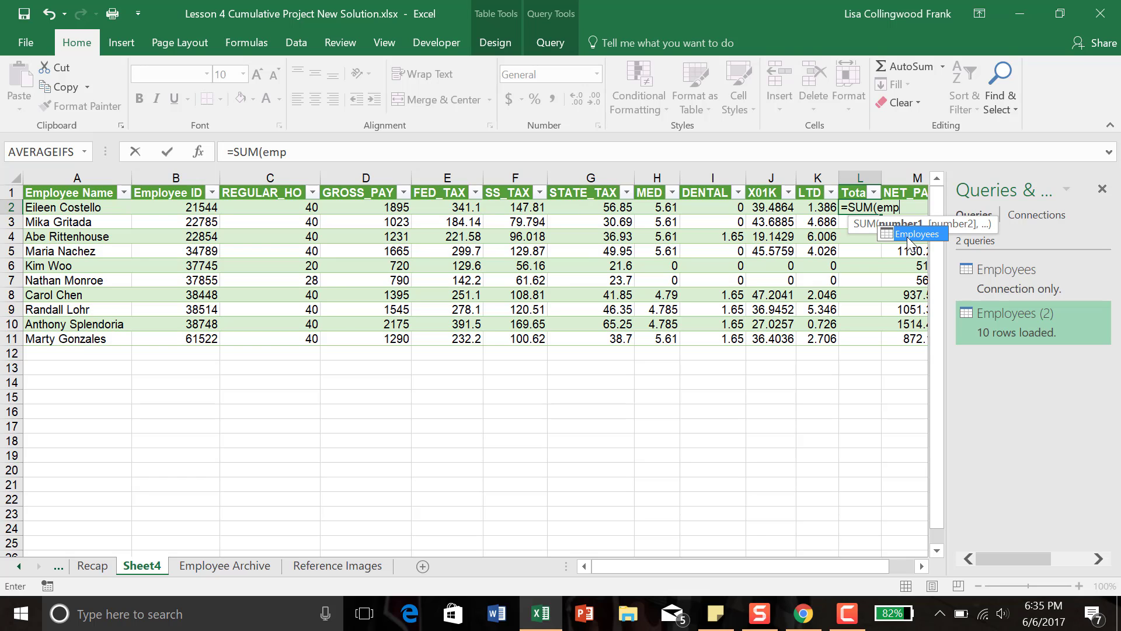
{"action": "double_click", "coordinate": [908, 234]}
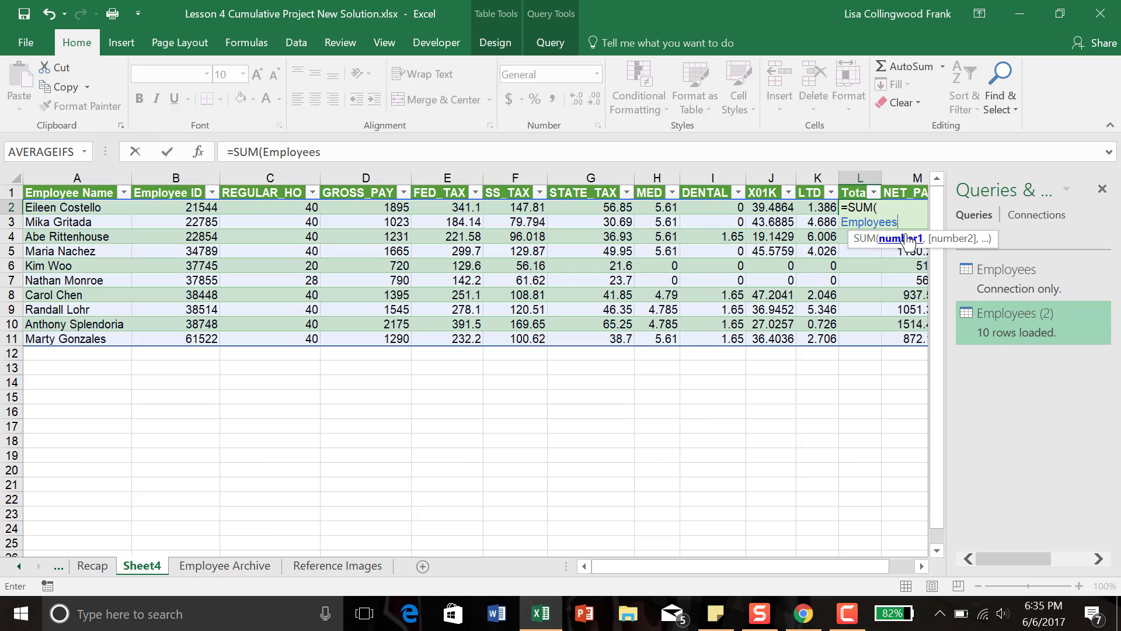
{"action": "type", "text": "["}
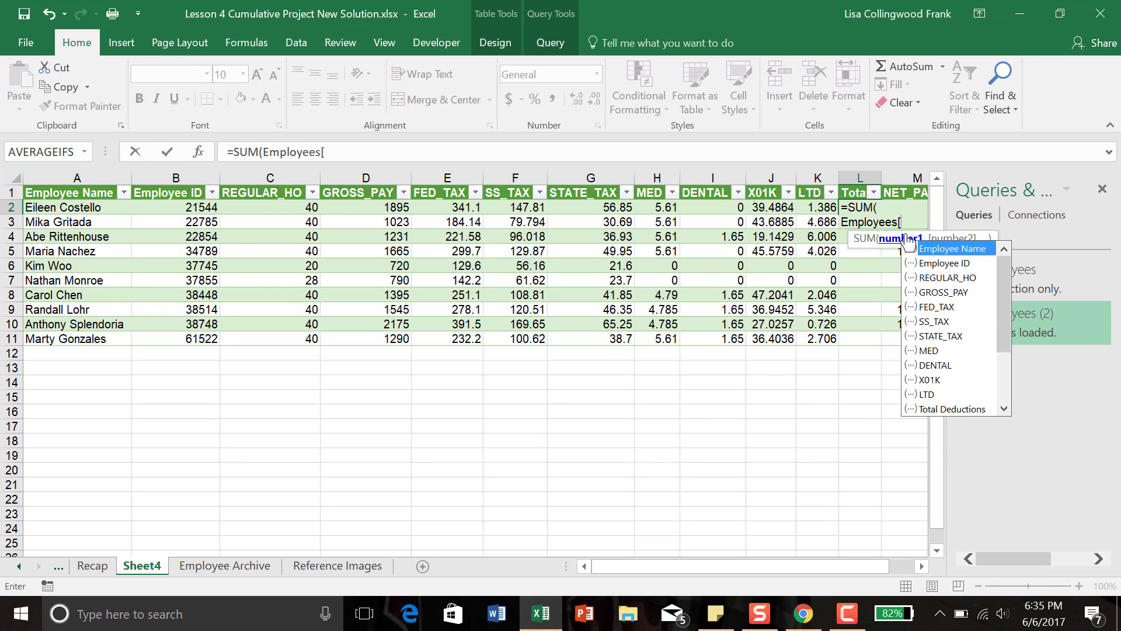
{"action": "type", "text": "@"}
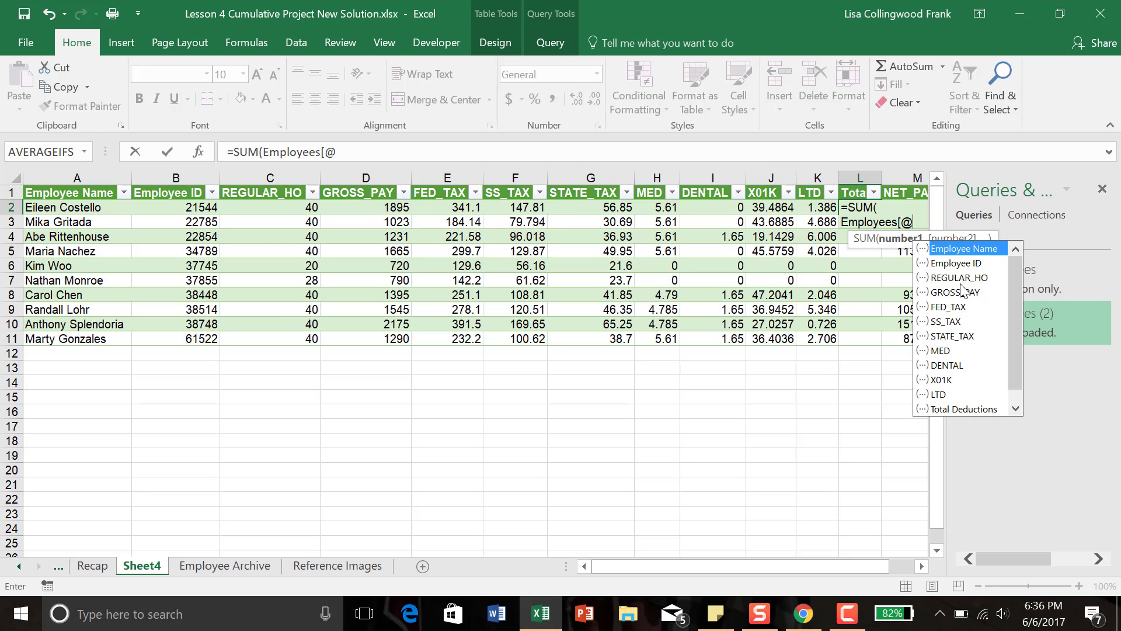
{"action": "left_click", "coordinate": [950, 308]}
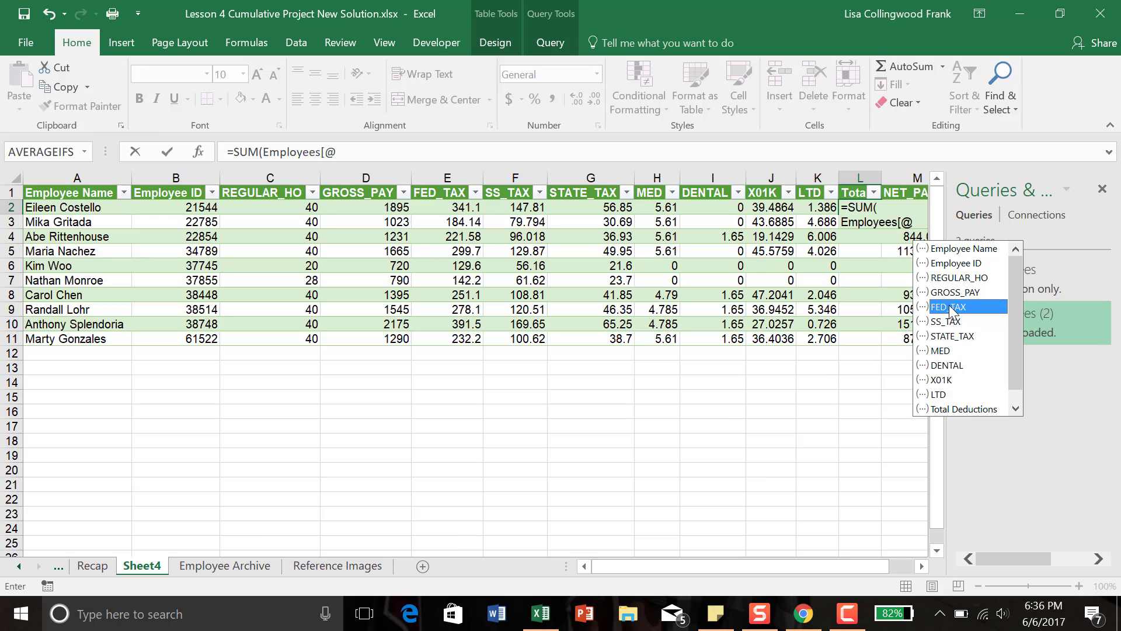
{"action": "double_click", "coordinate": [950, 308]}
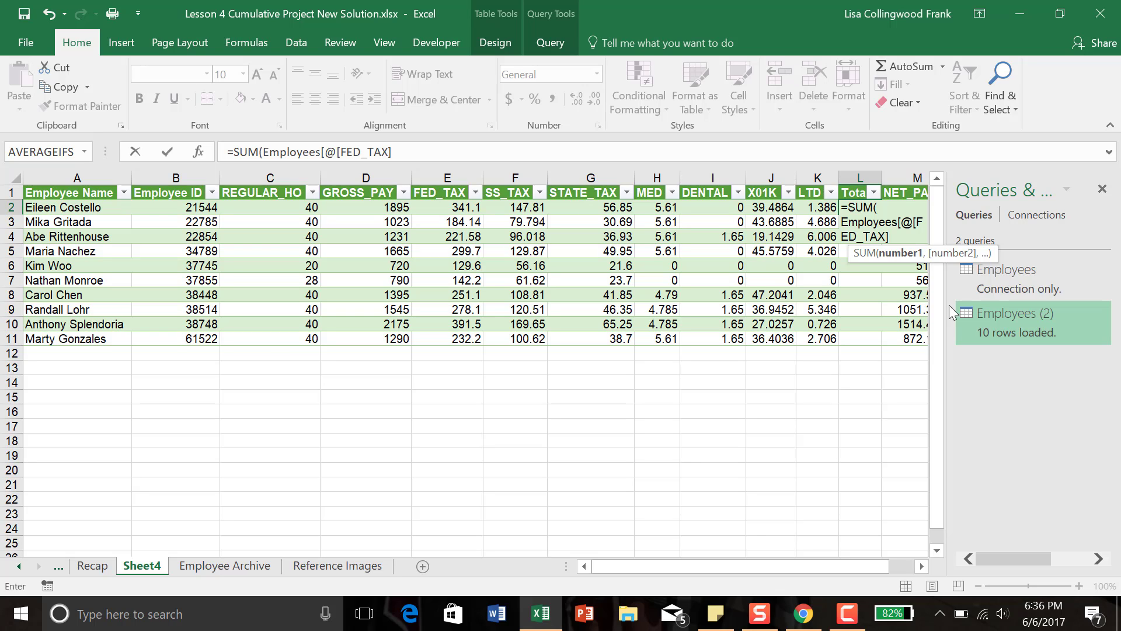
{"action": "type", "text": ":["}
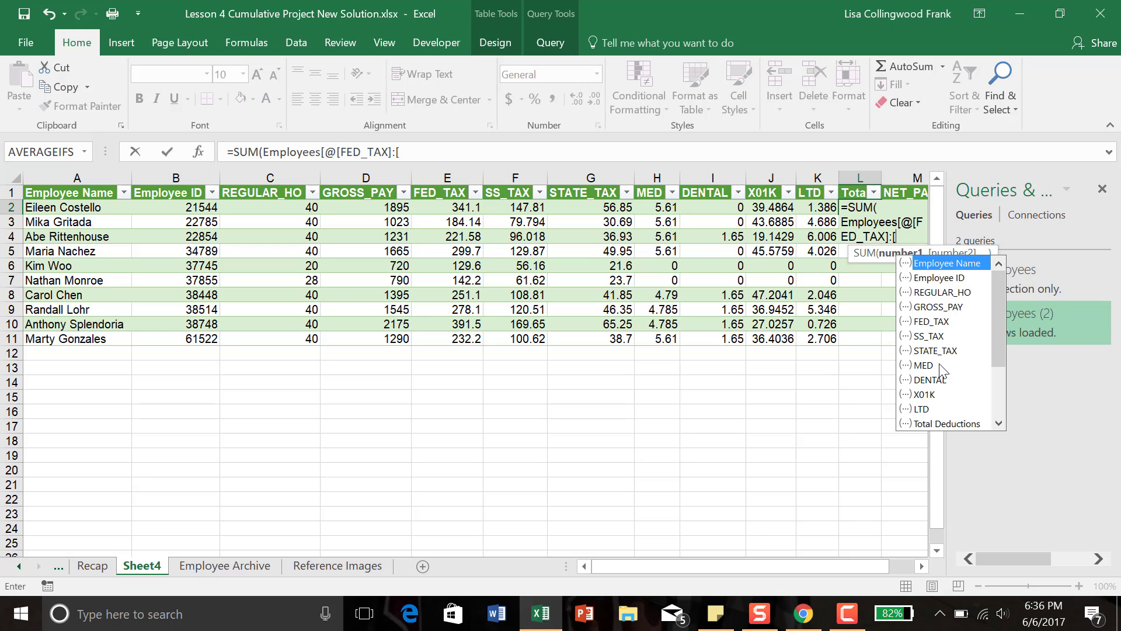
{"action": "left_click", "coordinate": [929, 409]}
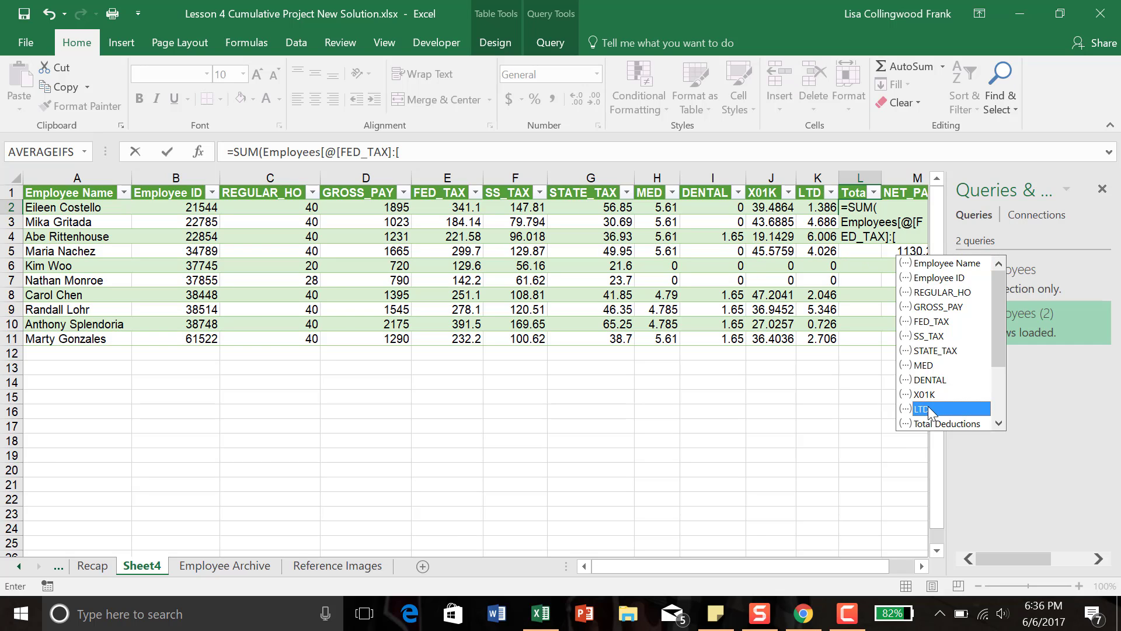
{"action": "double_click", "coordinate": [930, 410]}
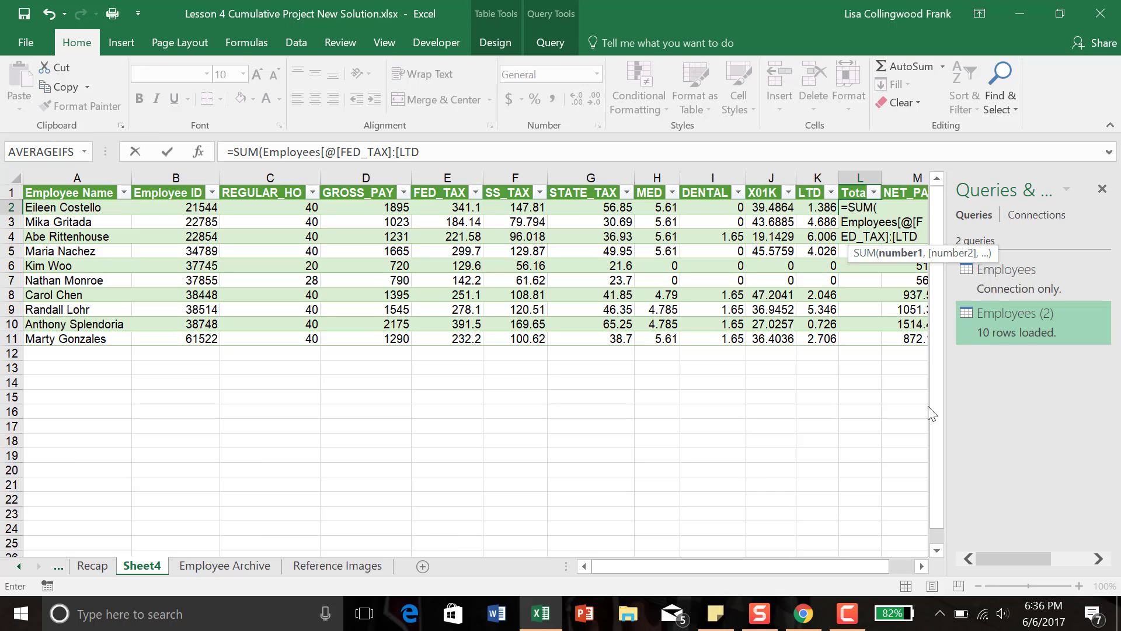
{"action": "type", "text": "]]"}
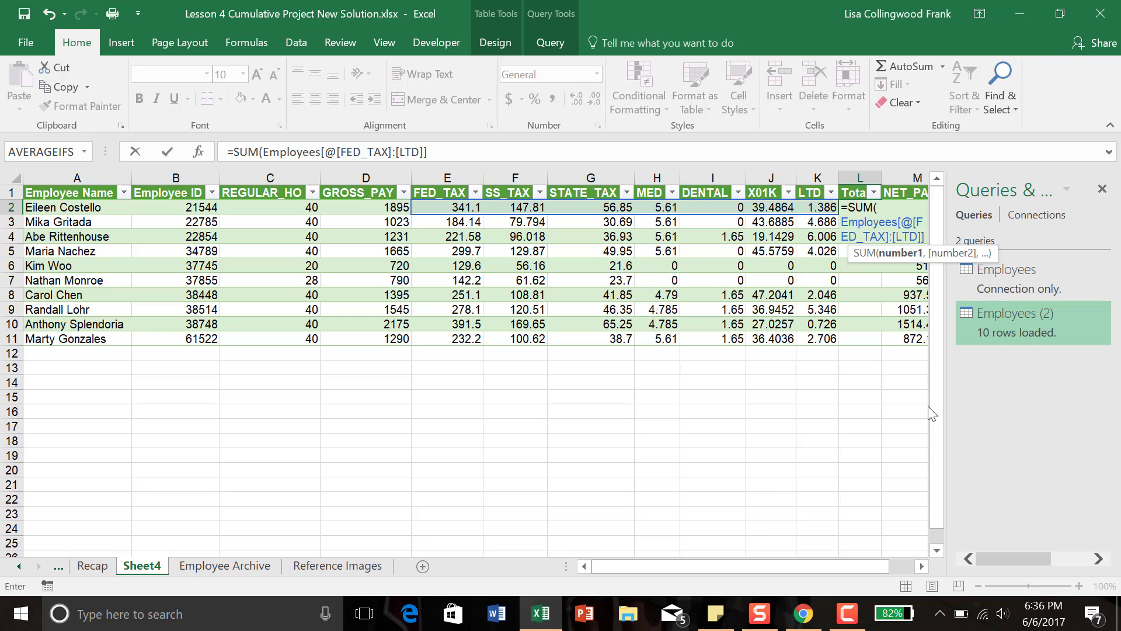
{"action": "type", "text": ")"}
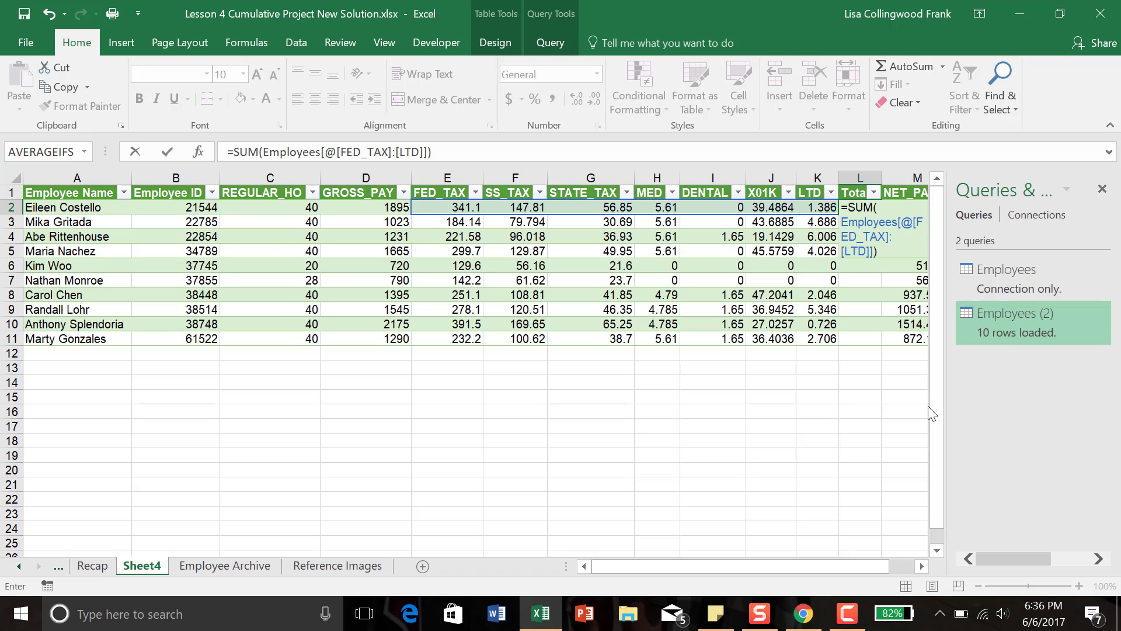
{"action": "key", "text": "Return"}
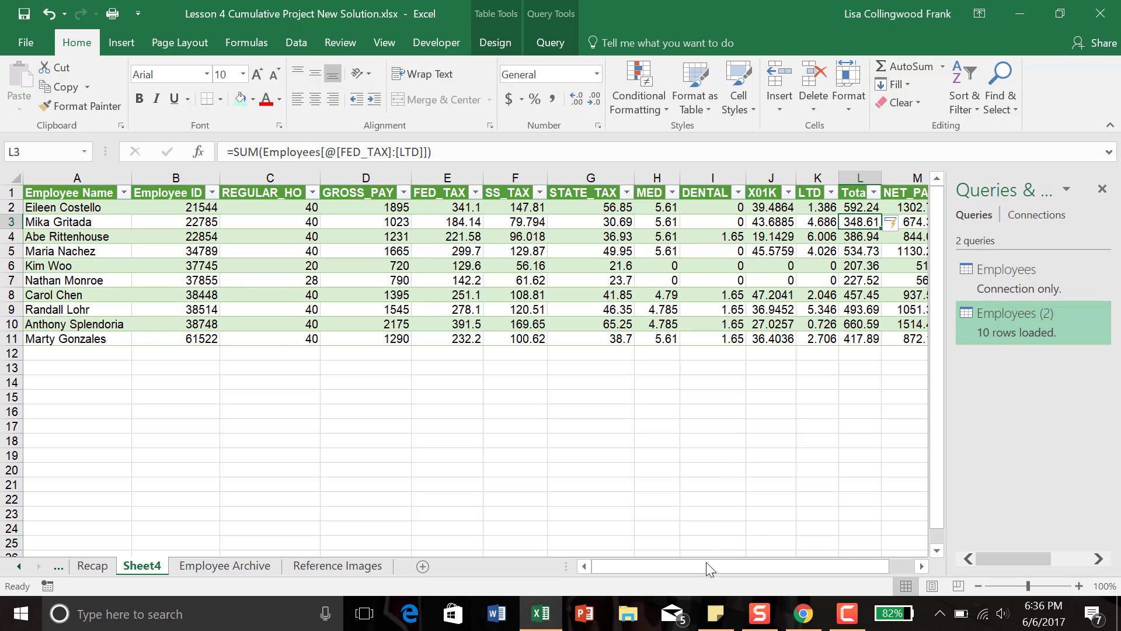
Step: Replace the NET_PAY value in M2 with the formula =[GROSS_PAY]-[Total Deductions]
{"action": "left_click_drag", "start_coordinate": [706, 562], "coordinate": [730, 565]}
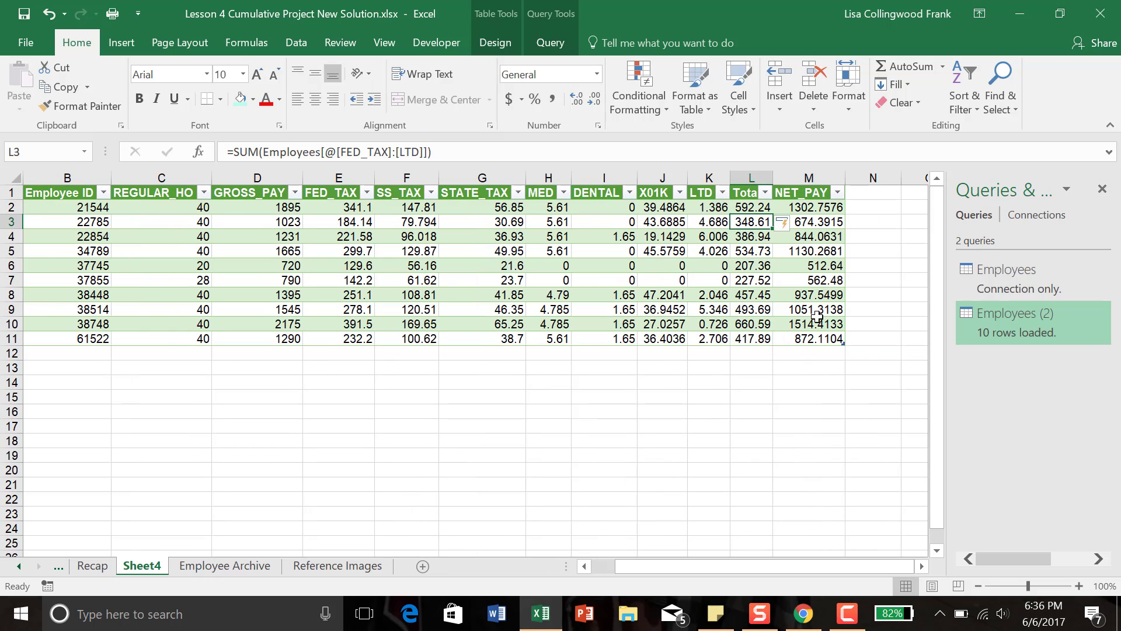
{"action": "left_click", "coordinate": [810, 209]}
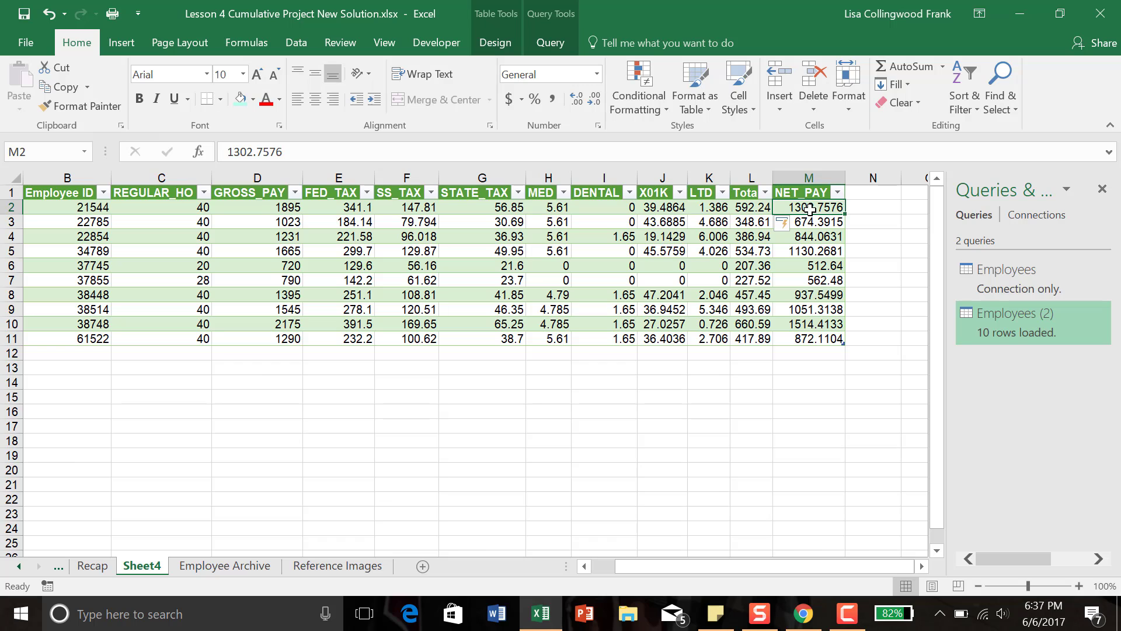
{"action": "type", "text": "="}
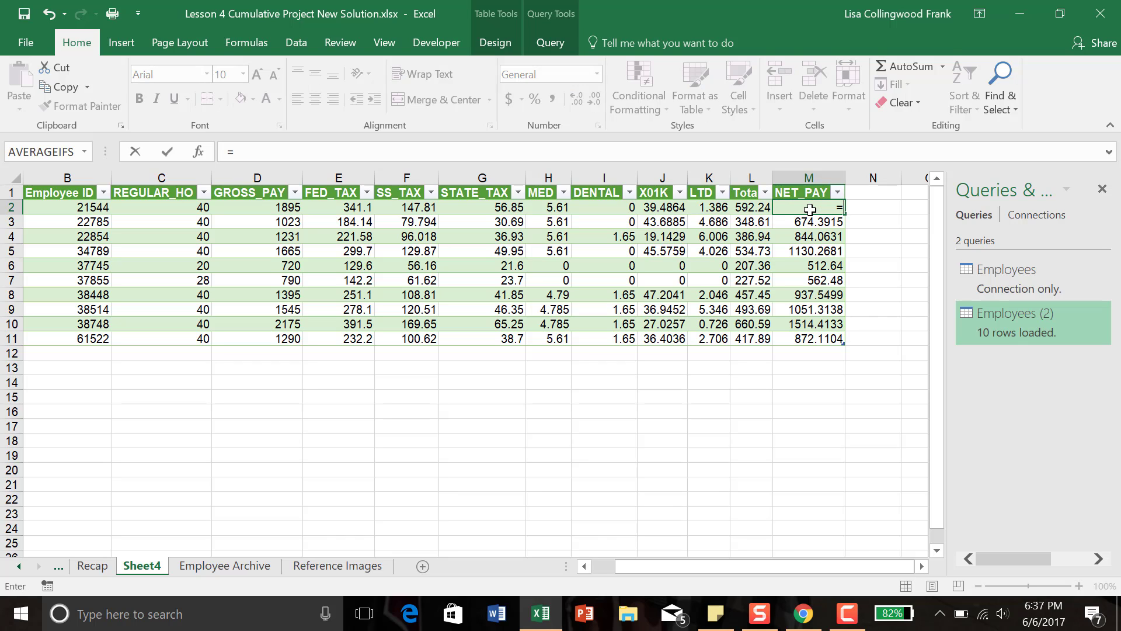
{"action": "type", "text": "["}
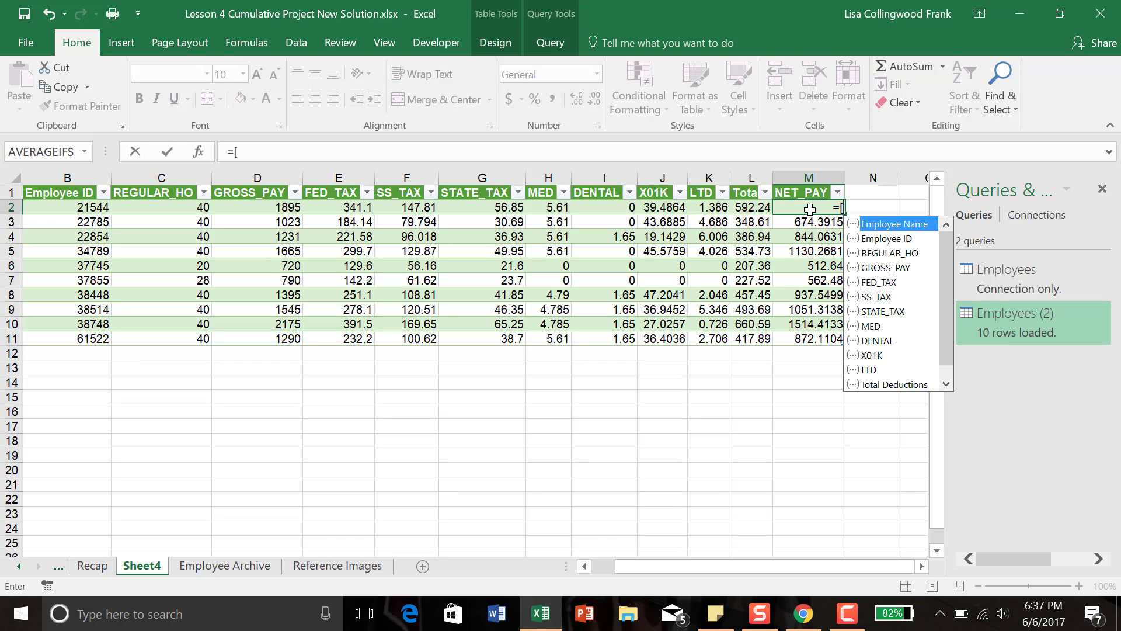
{"action": "left_click", "coordinate": [867, 268]}
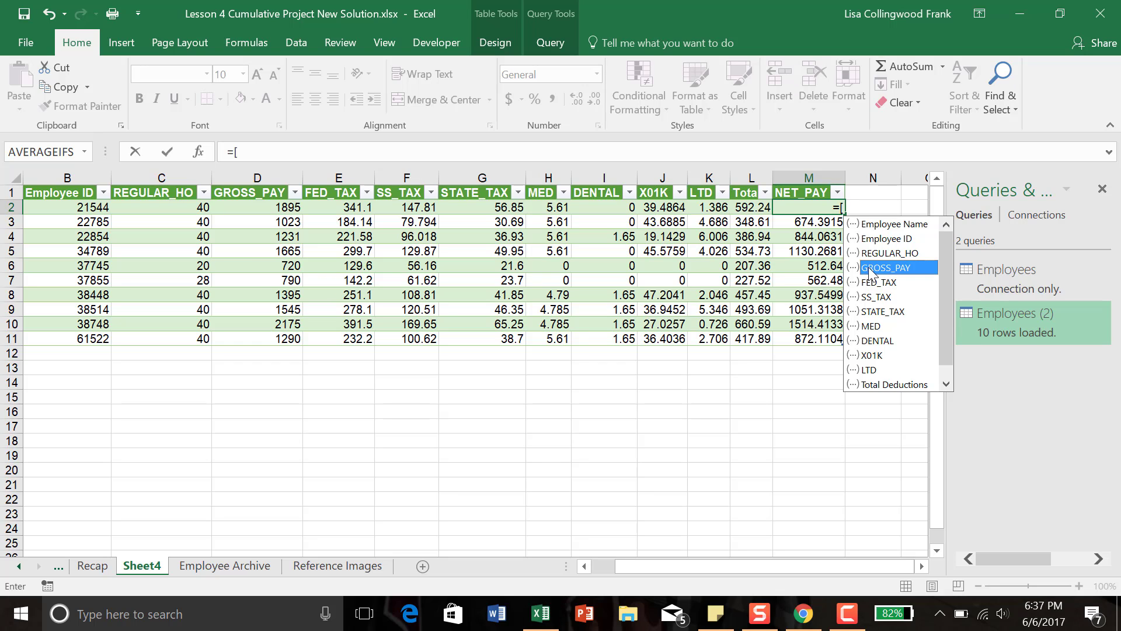
{"action": "double_click", "coordinate": [870, 269]}
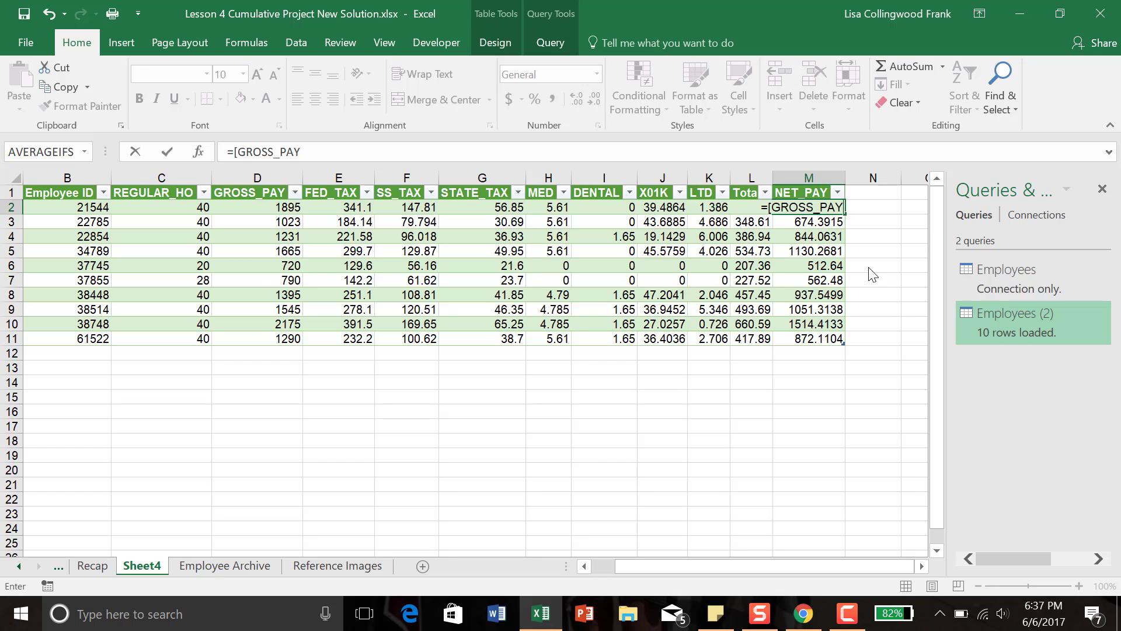
{"action": "type", "text": "]"}
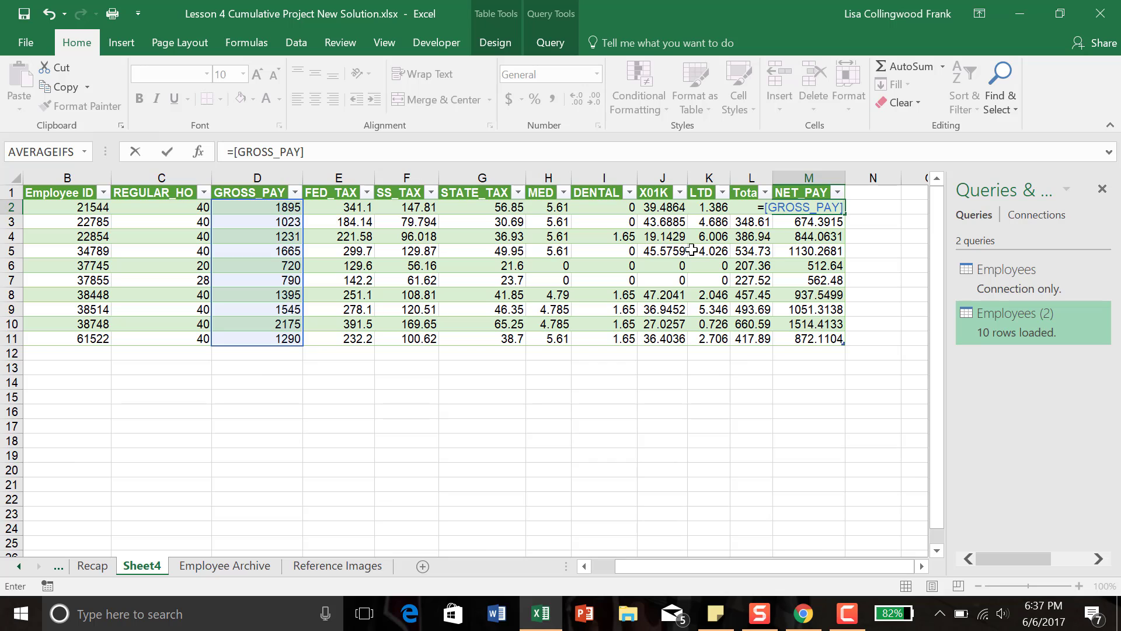
{"action": "type", "text": "-"}
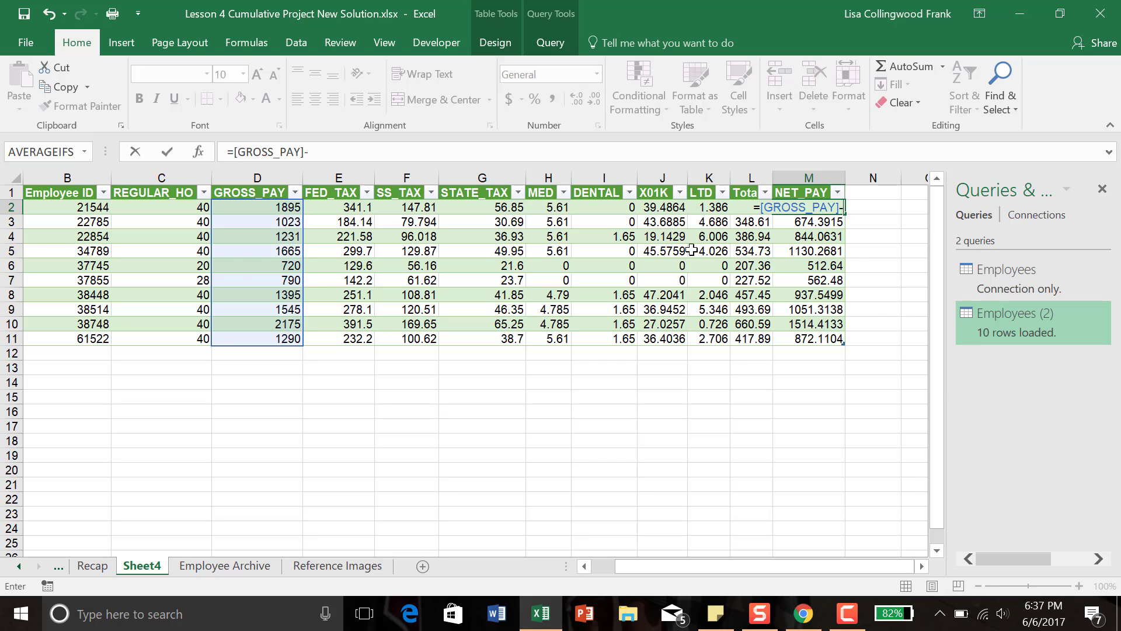
{"action": "type", "text": "["}
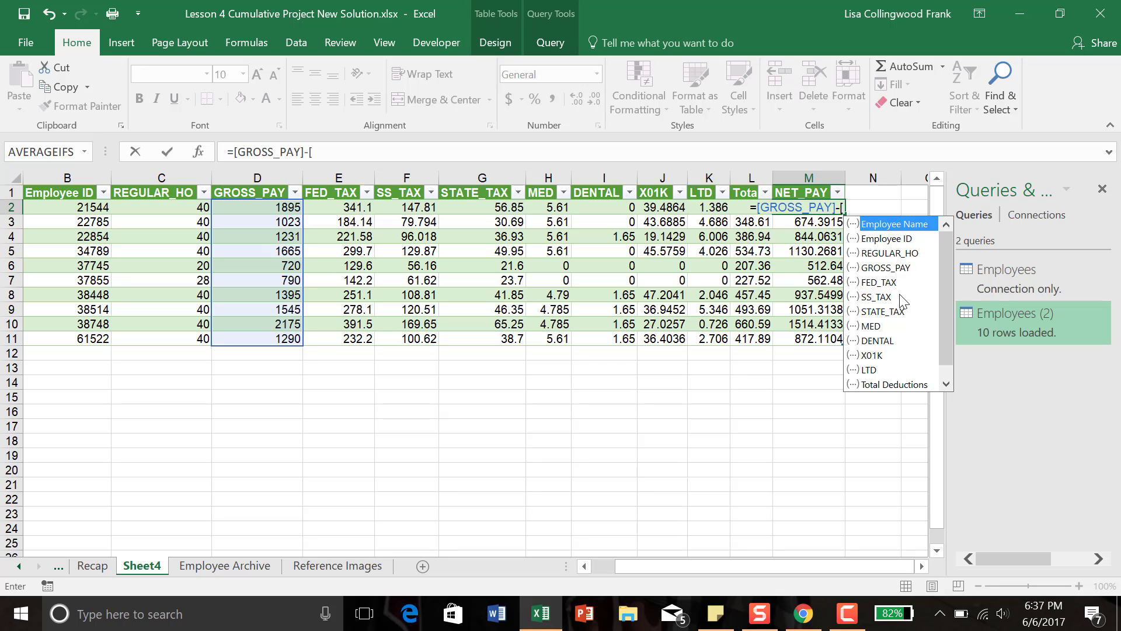
{"action": "left_click", "coordinate": [893, 386]}
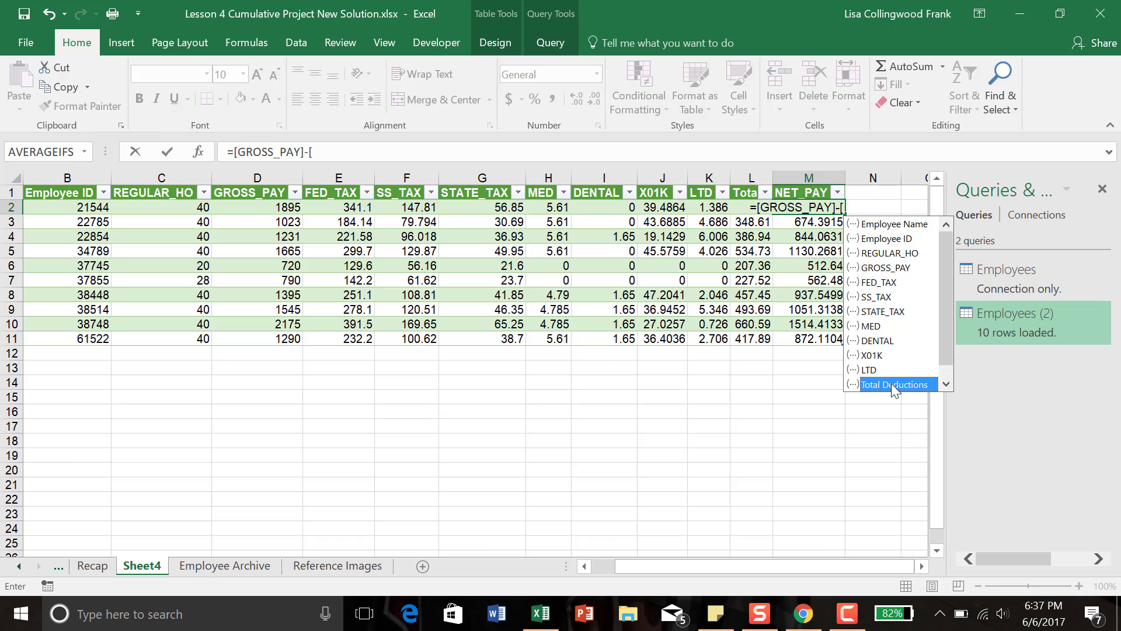
{"action": "type", "text": "]"}
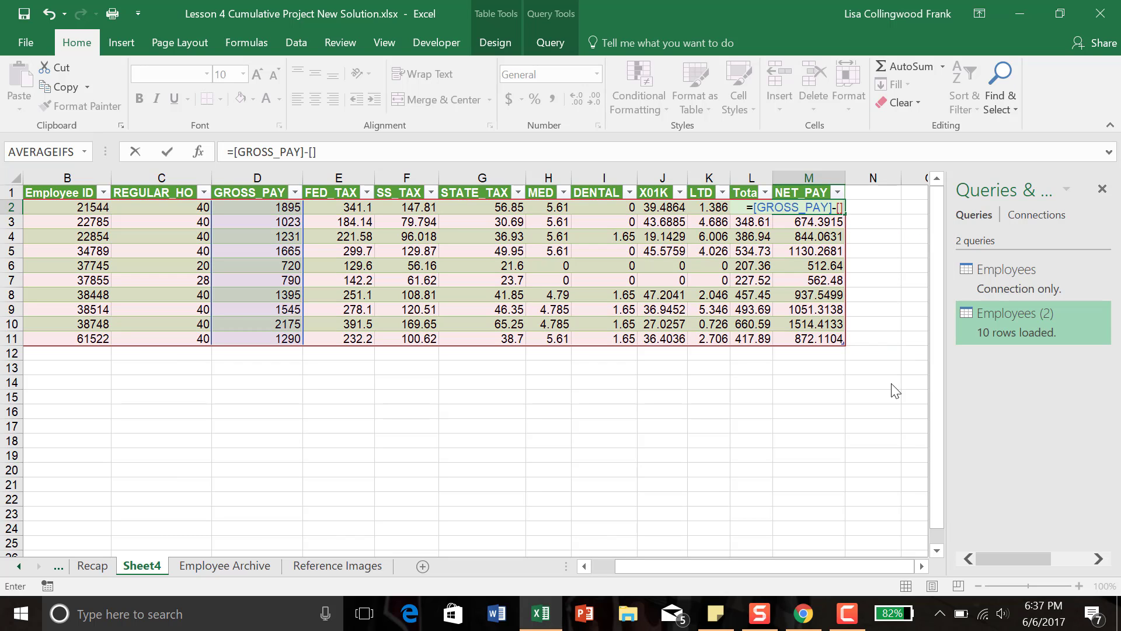
{"action": "key", "text": "BackSpace"}
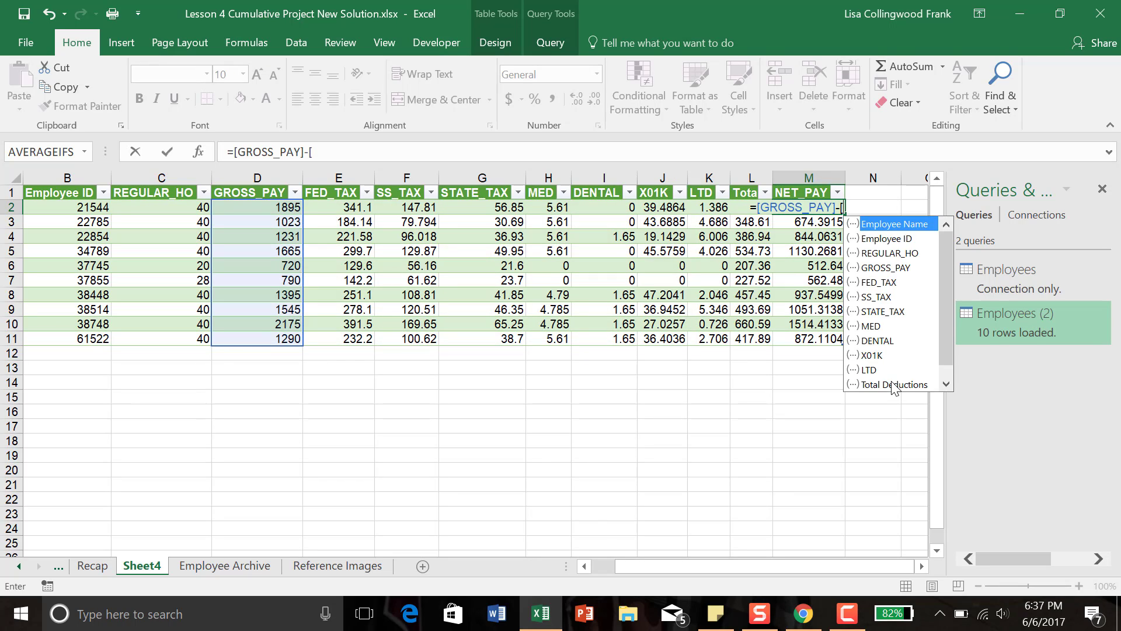
{"action": "left_click", "coordinate": [894, 384]}
{"action": "double_click", "coordinate": [893, 384]}
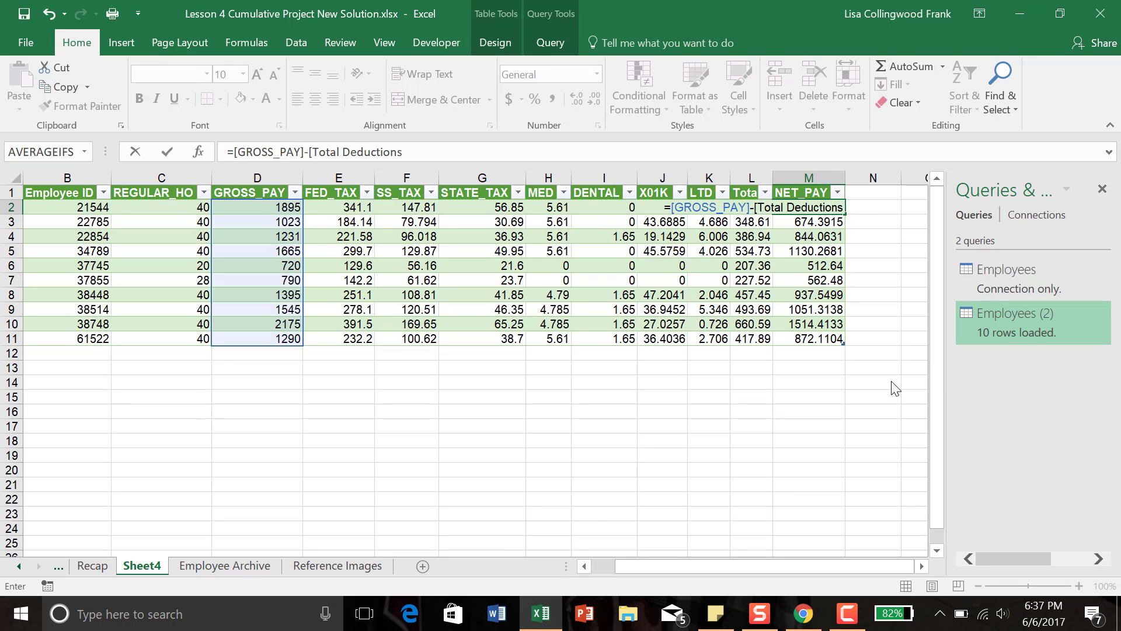
{"action": "type", "text": "]"}
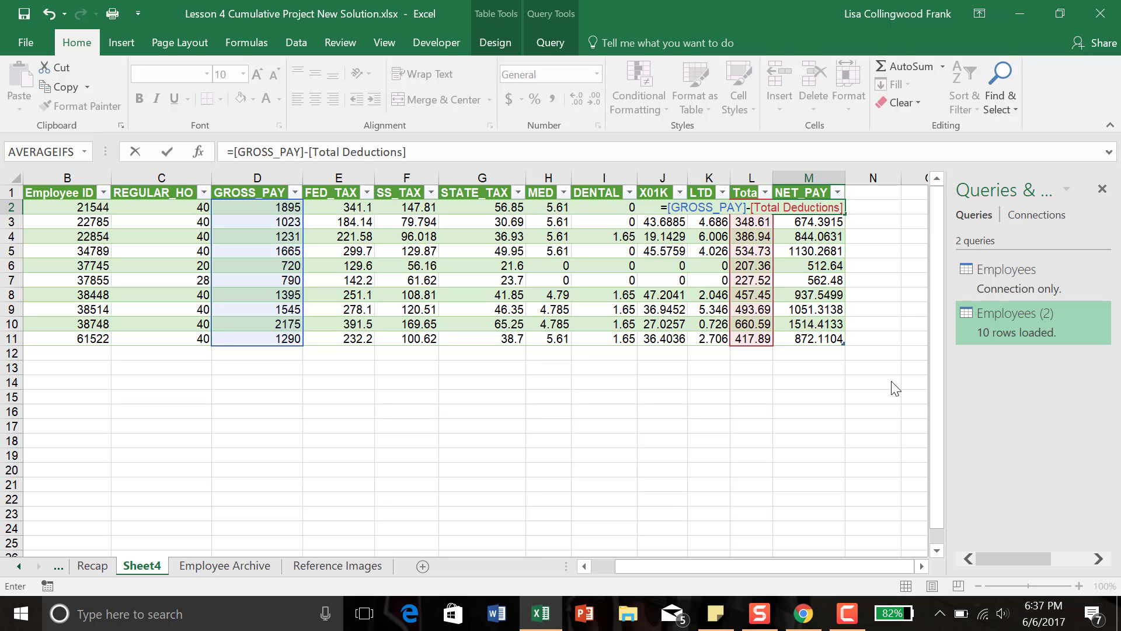
{"action": "key", "text": "Return"}
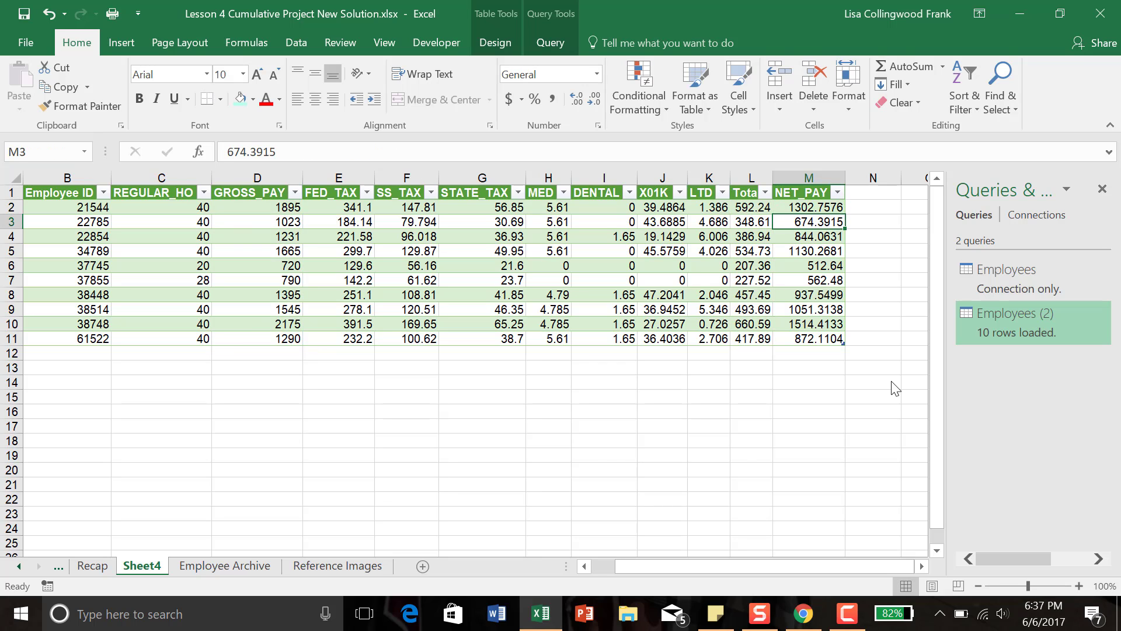
Step: Fill the NET_PAY formula from M2 down to M11 and check the copied formulas in several of the filled cells
{"action": "left_click", "coordinate": [824, 208]}
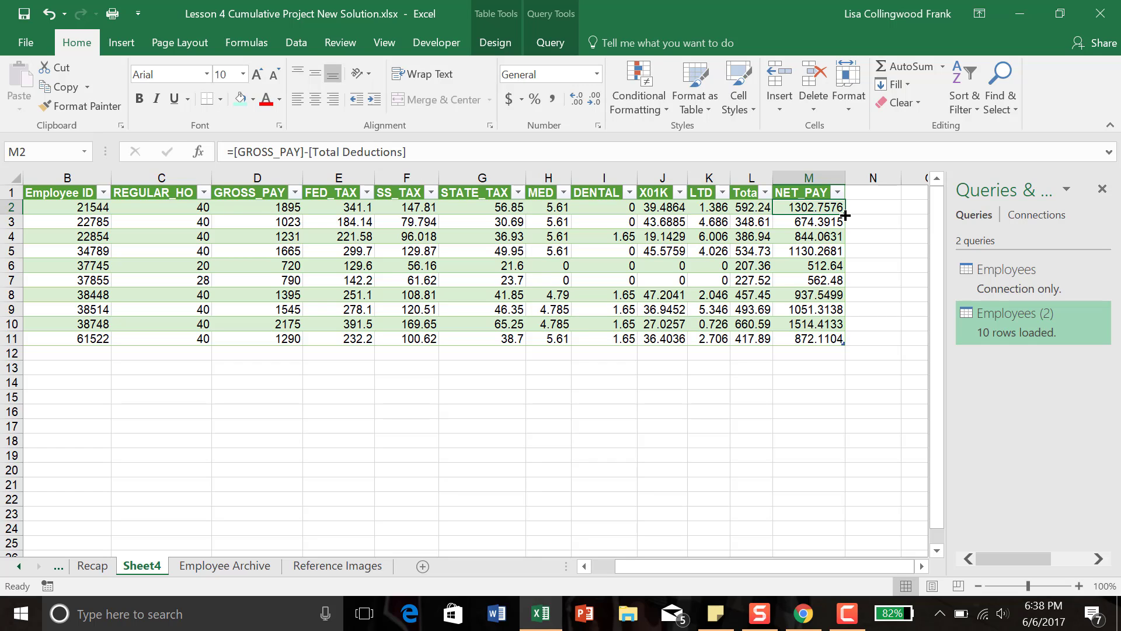
{"action": "left_click_drag", "start_coordinate": [845, 215], "coordinate": [842, 349]}
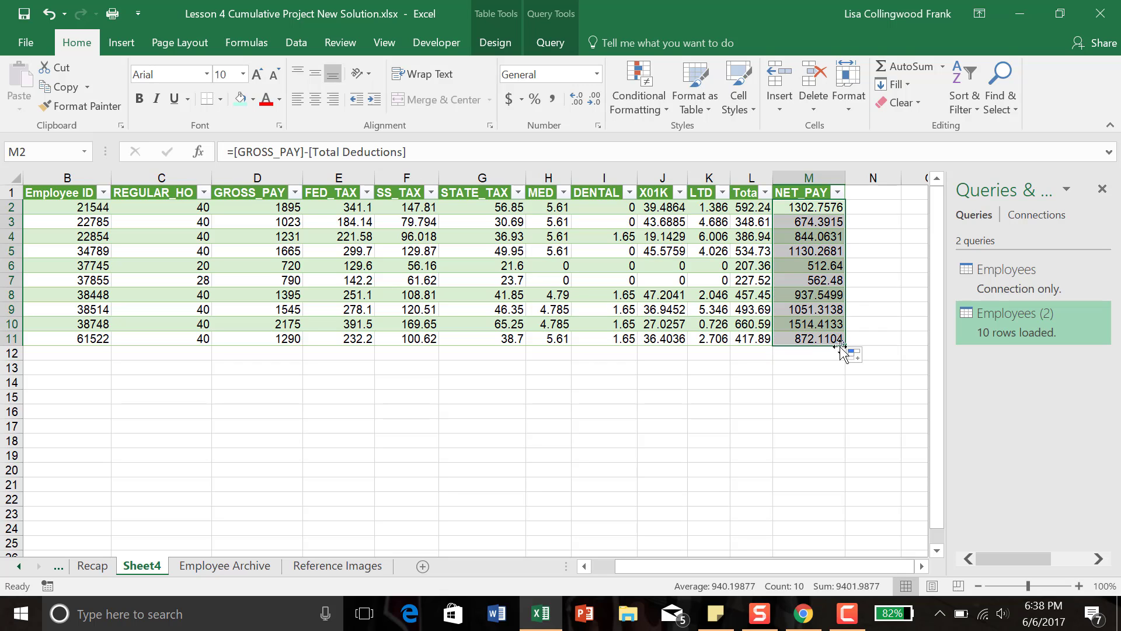
{"action": "left_click", "coordinate": [829, 341]}
{"action": "left_click", "coordinate": [829, 306]}
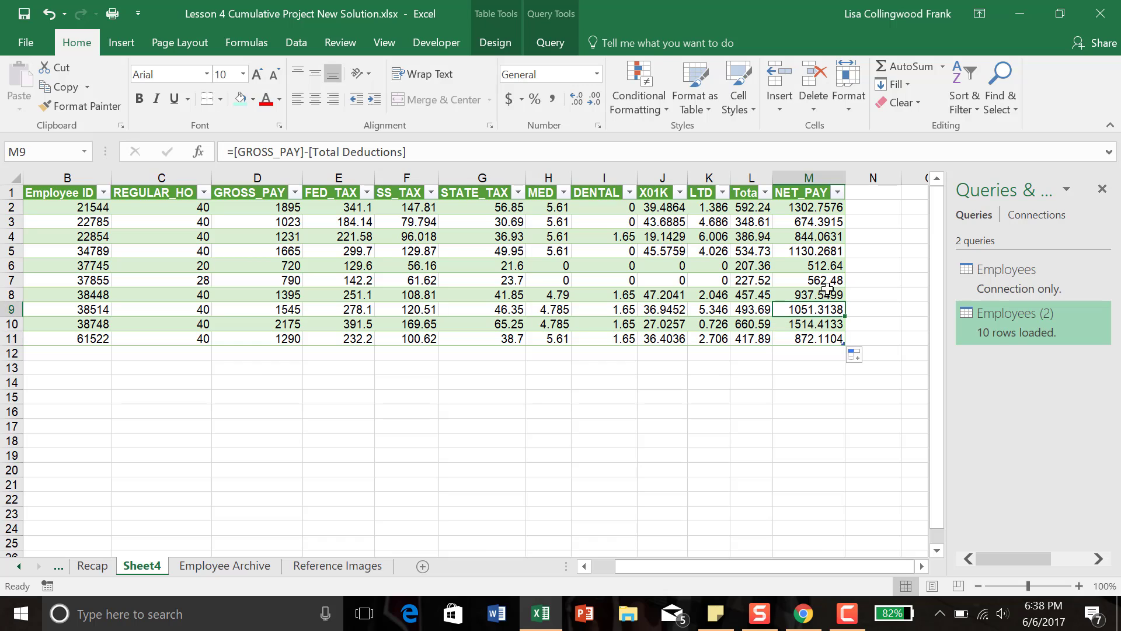
{"action": "left_click", "coordinate": [824, 280]}
{"action": "left_click", "coordinate": [822, 253]}
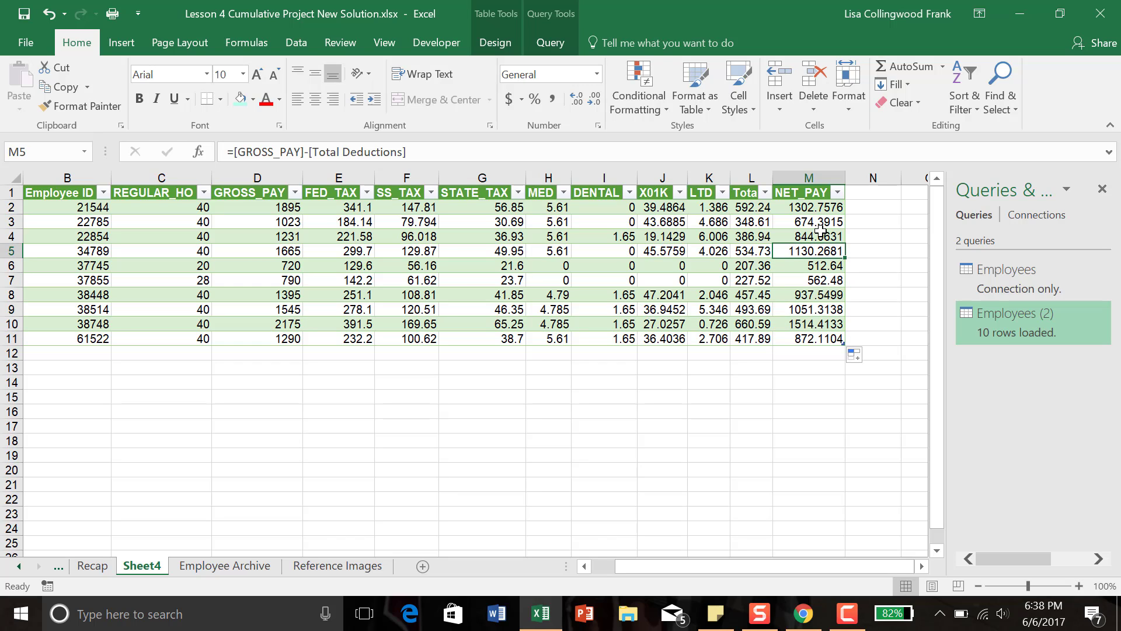